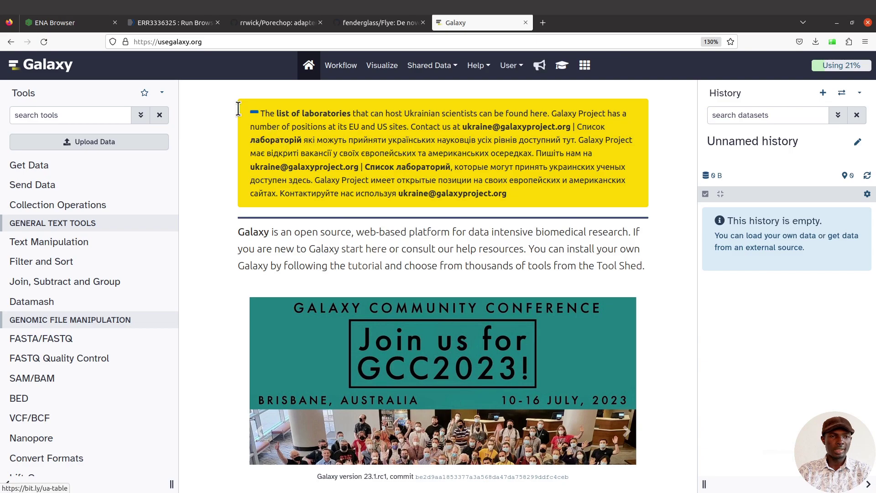
Compare the ERR3336325 run records in the ENA Browser and NCBI Sequence Read Archive, and return to Galaxy.
left_click(78, 27)
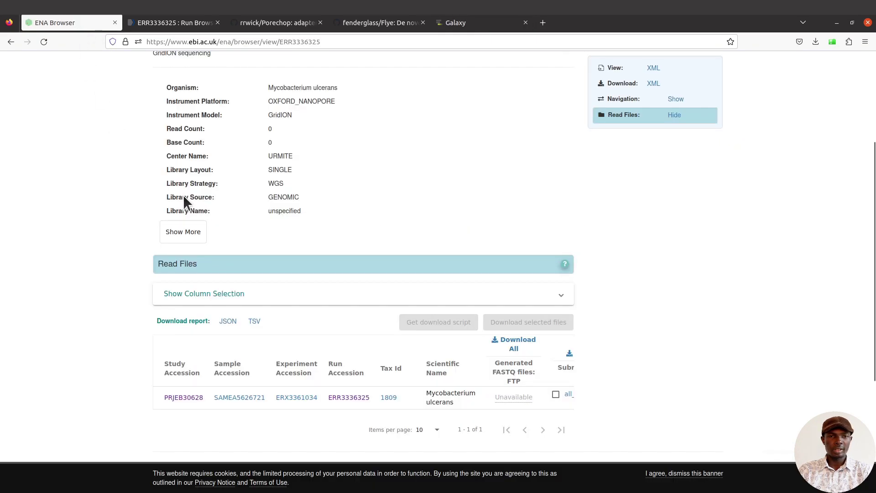
scroll(157, 177, "up", 5)
left_click(163, 23)
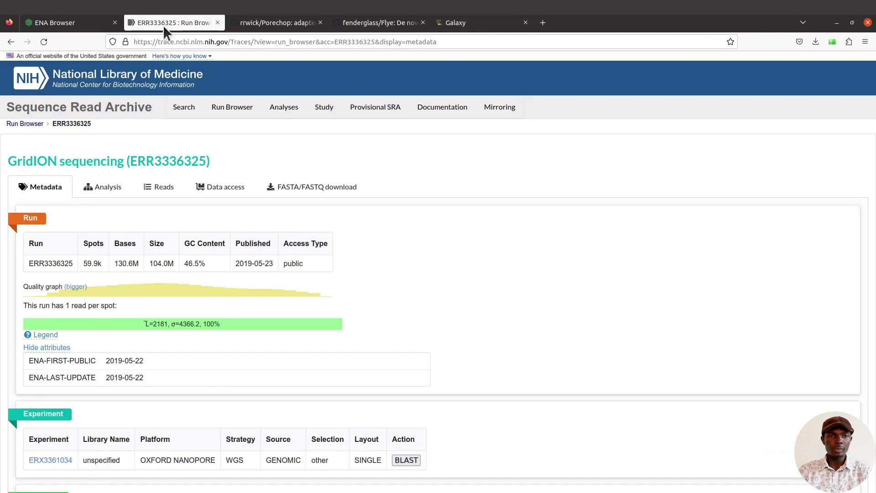
left_click(64, 22)
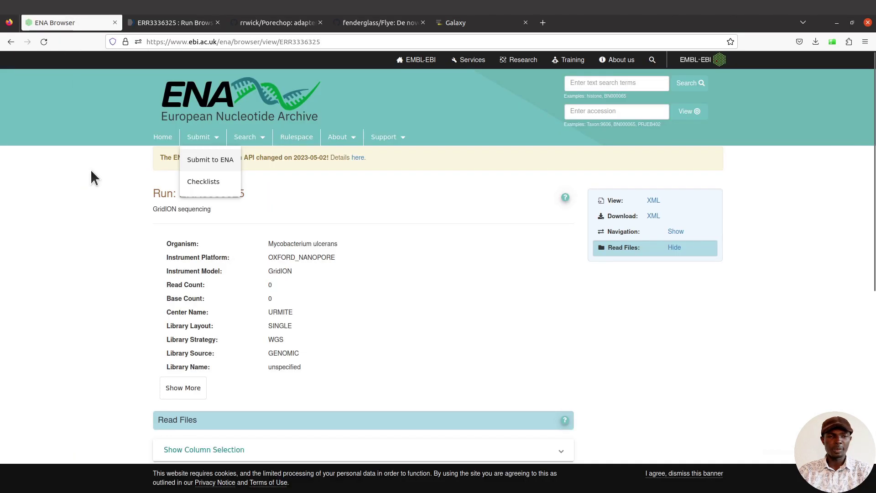
left_click(169, 23)
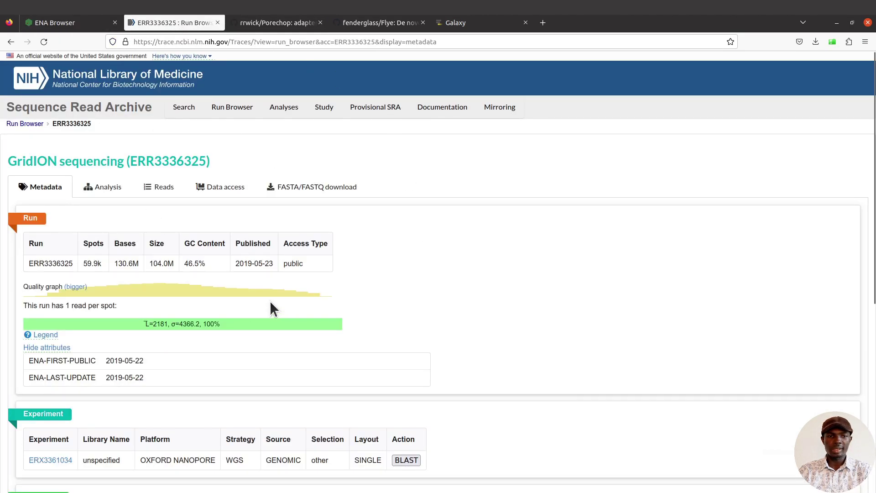
left_click(97, 28)
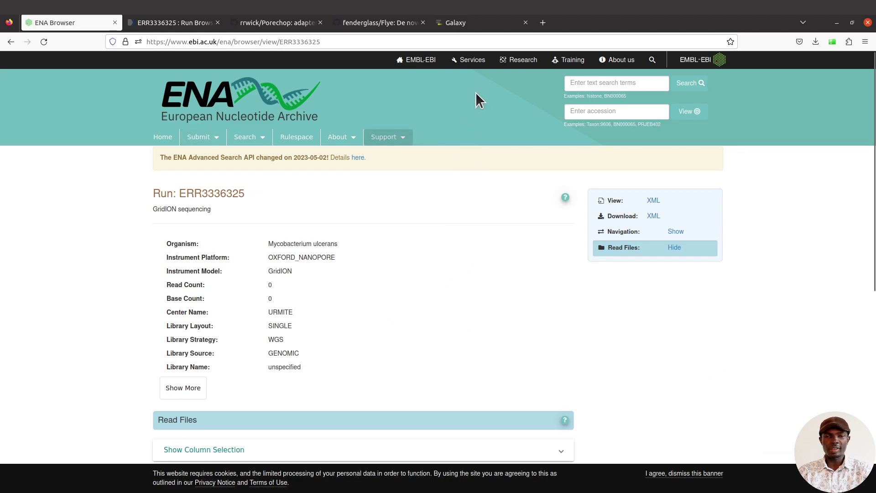
left_click(472, 24)
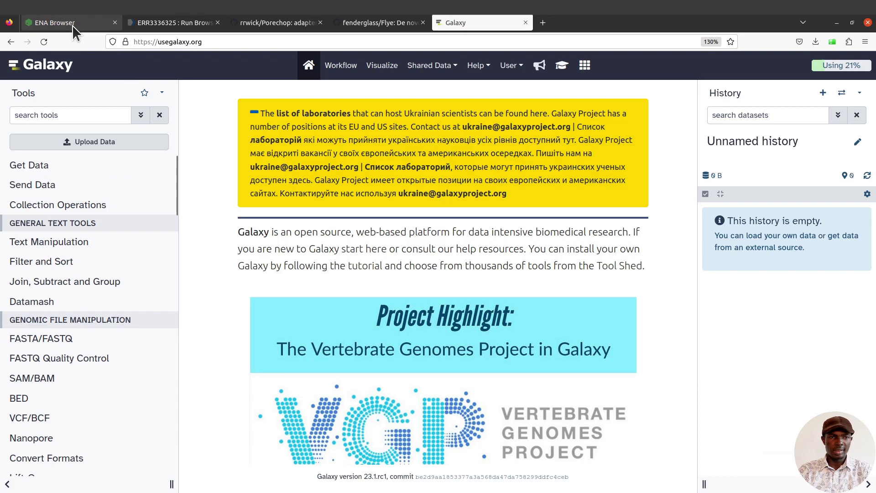
Copy the run accession ERR3336325 from the GridION sequencing heading on the NCBI Sequence Read Archive page.
left_click(166, 23)
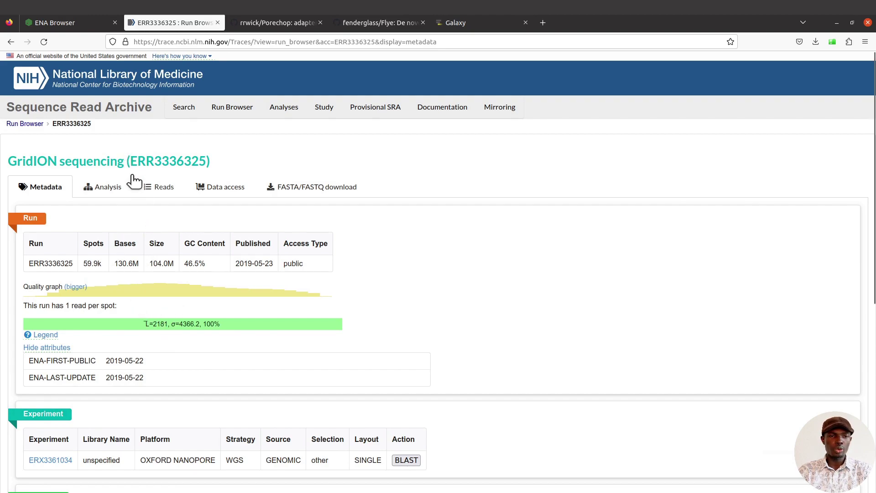
left_click_drag(132, 161, 202, 162)
right_click(205, 162)
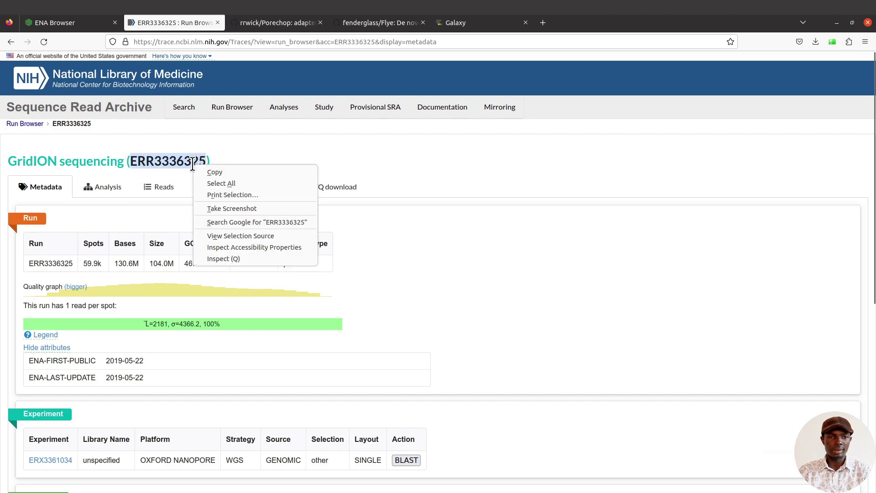
left_click(217, 174)
scroll(209, 295, "down", 3)
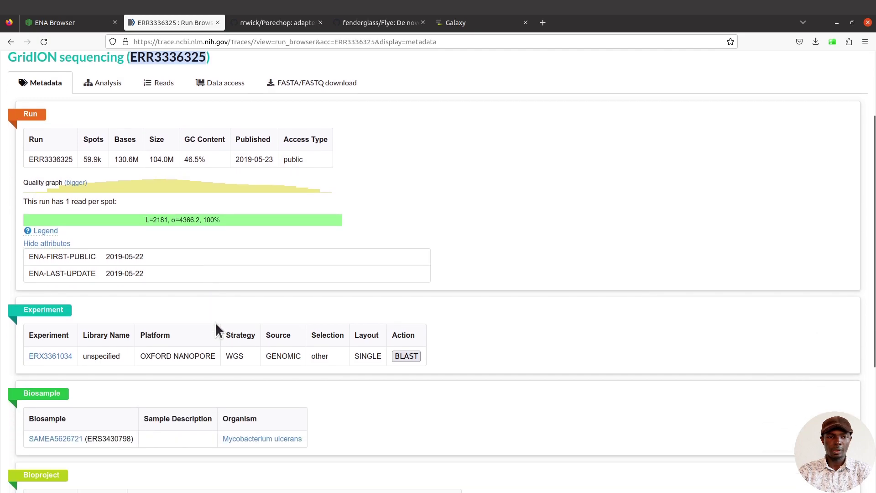
Switch to Galaxy, create a new history and save it under the name "Genome Assembly with flye".
left_click(459, 23)
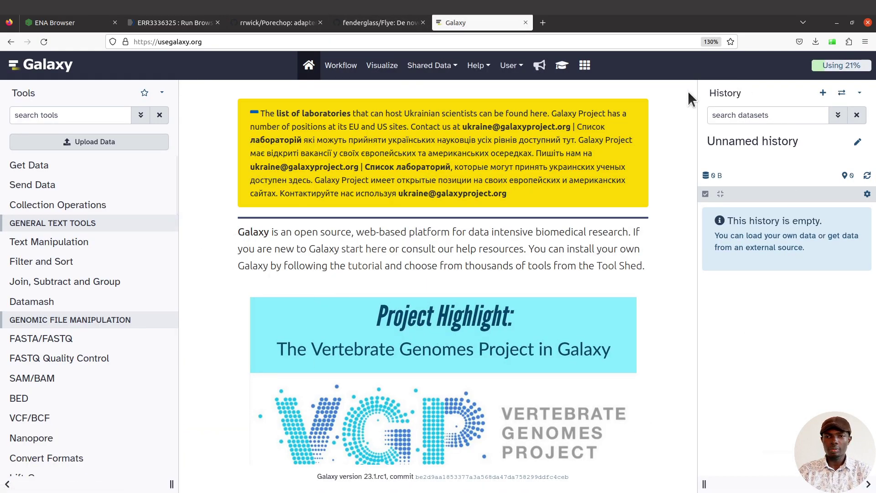
left_click(824, 95)
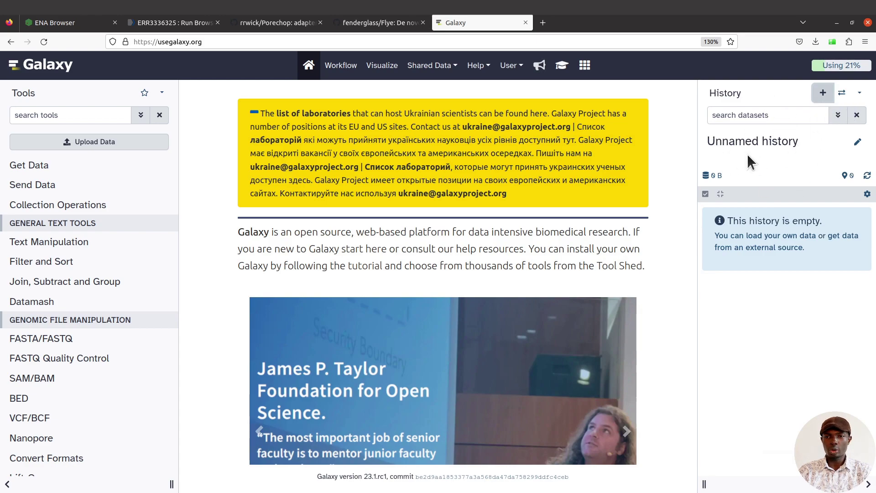
left_click(858, 143)
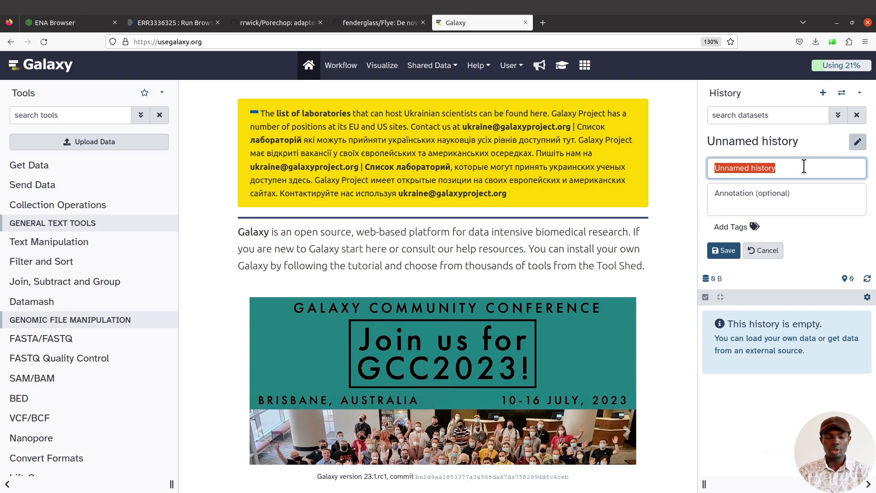
type("G")
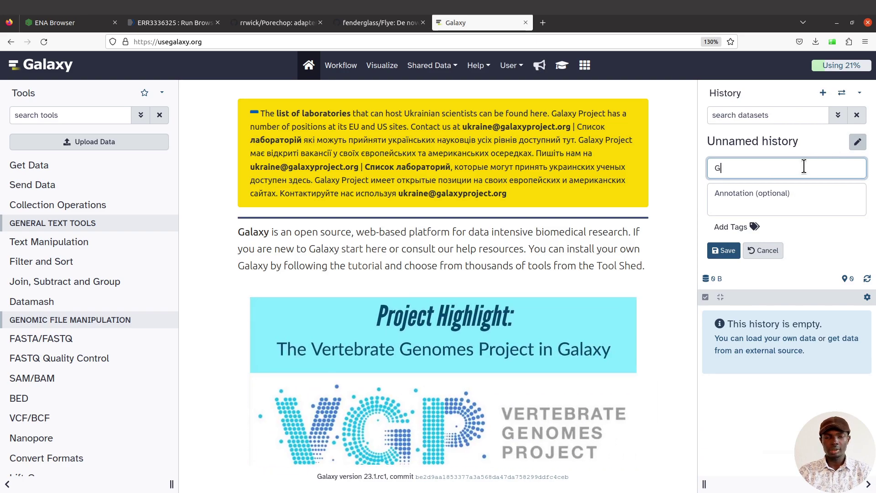
type("enome Asse")
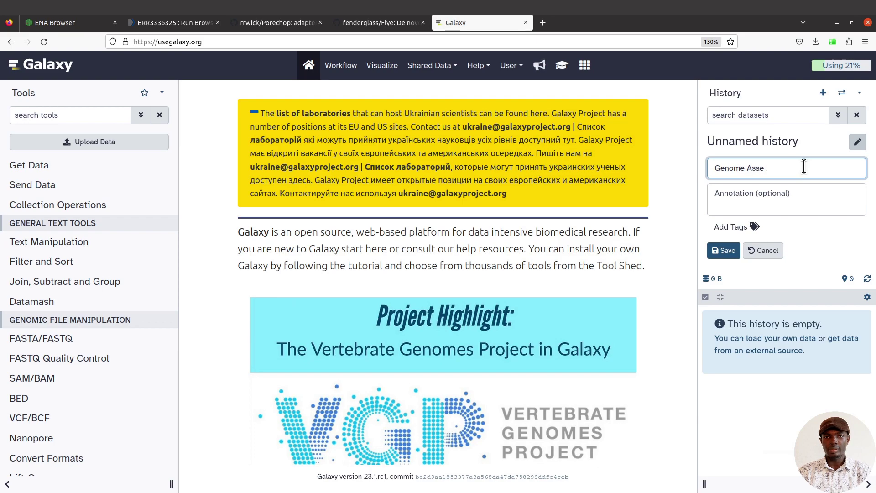
type("mbly with flye")
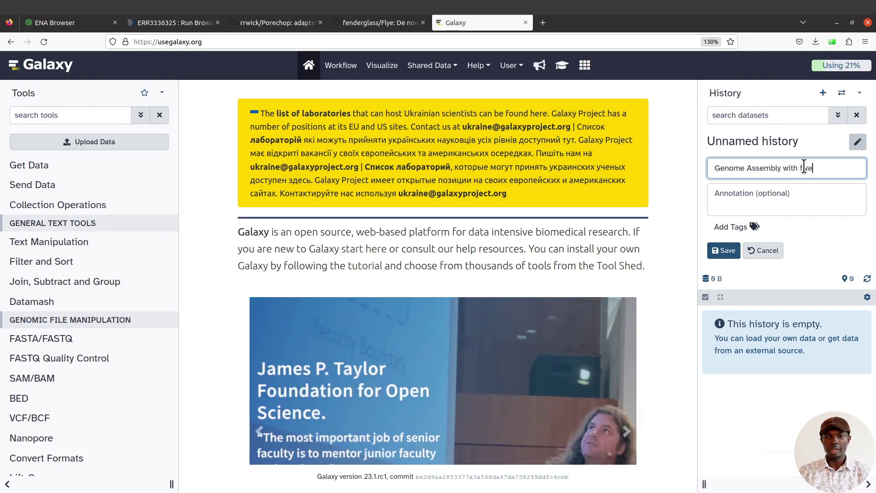
left_click(725, 250)
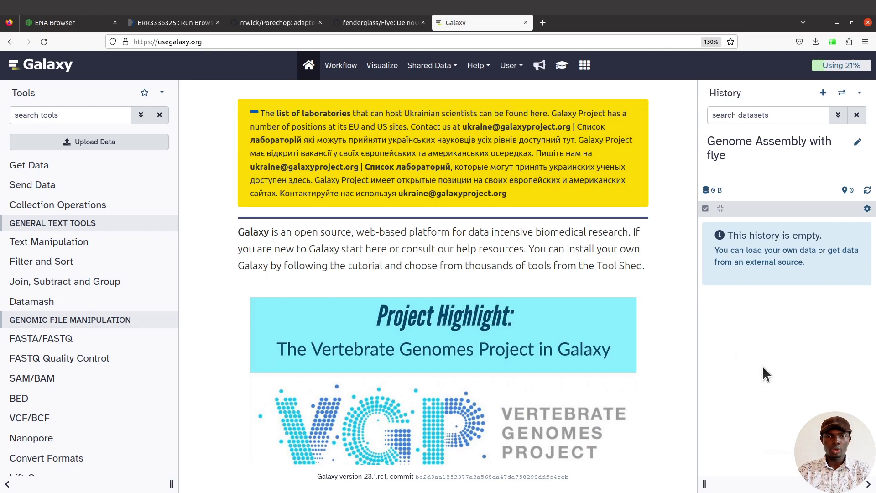
Find and open the tool Faster Download and Extract Reads in FASTQ format from NCBI SRA.
left_click(42, 117)
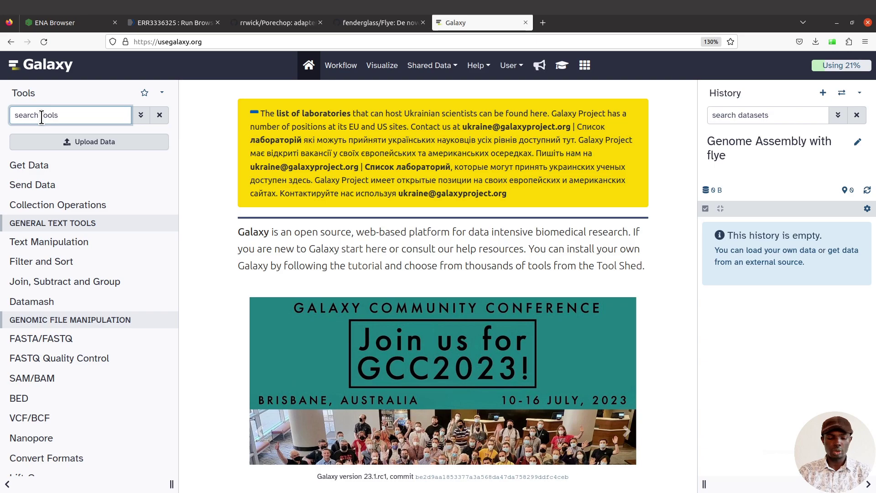
type("sra")
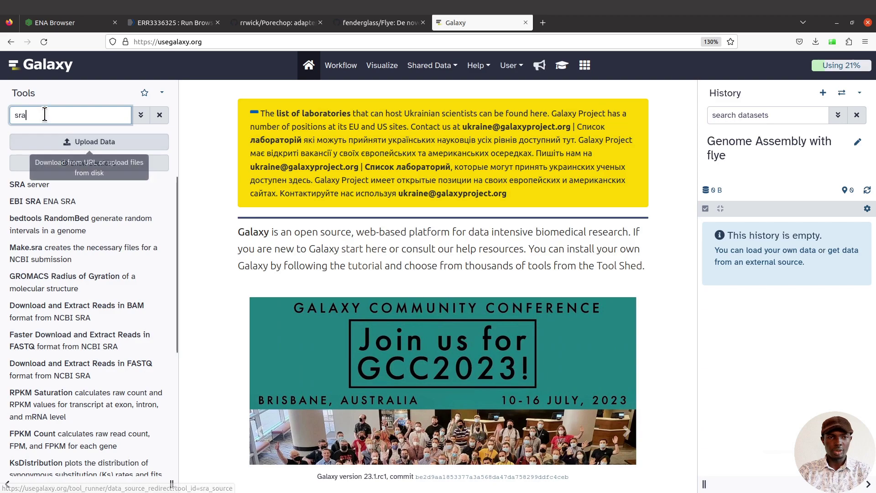
left_click_drag(44, 115, 14, 115)
type("f")
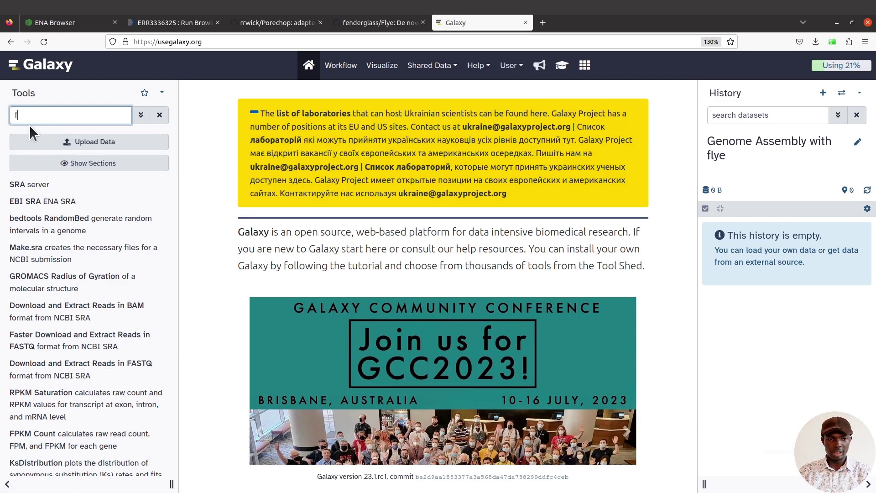
type("aster download and")
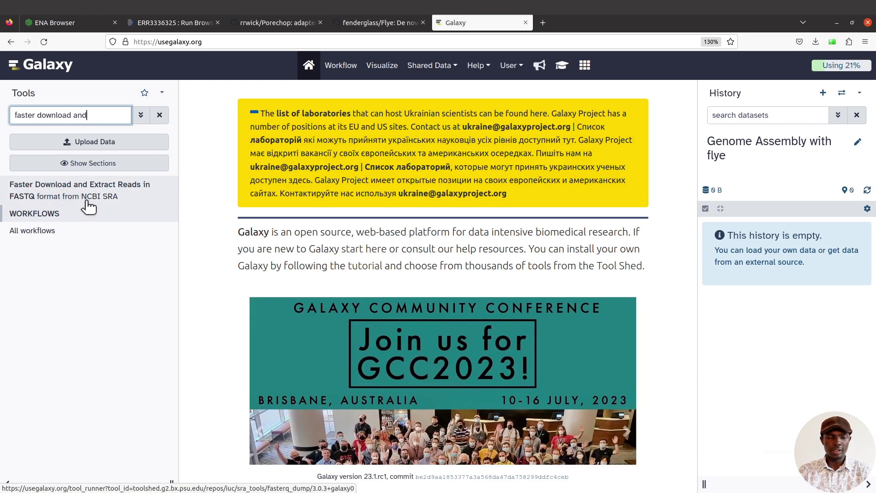
left_click(71, 192)
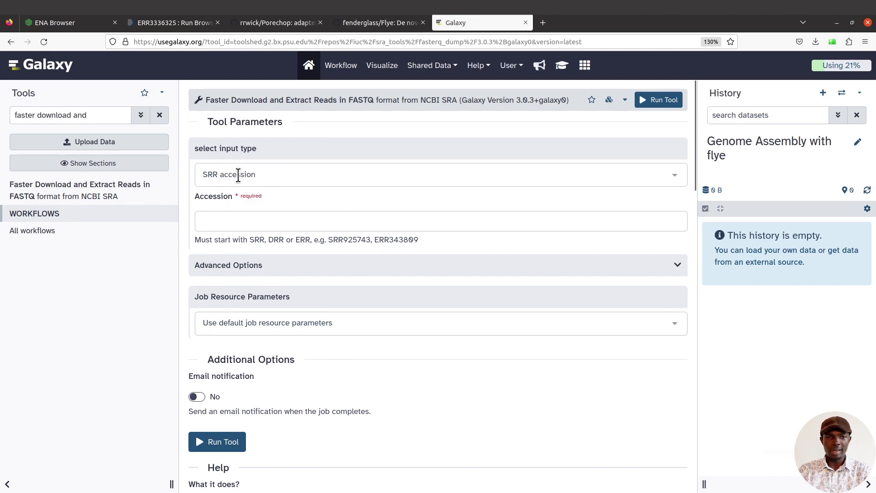
Paste ERR3336325 as the accession, check it against the Sequence Read Archive page, and run the download tool.
left_click(252, 224)
right_click(254, 227)
left_click(287, 282)
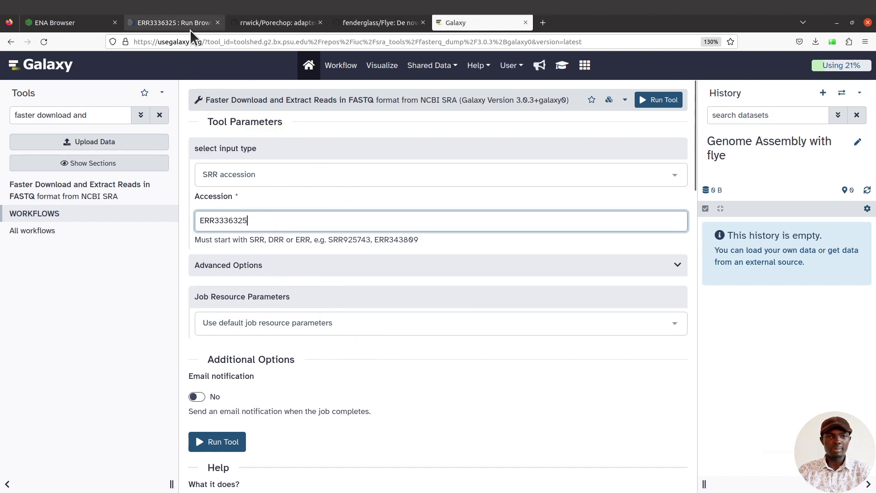
left_click(178, 23)
scroll(201, 164, "up", 1)
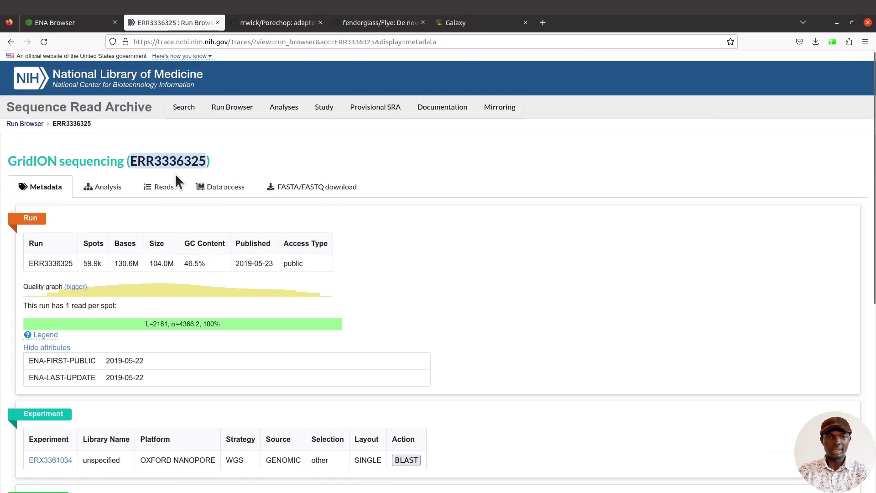
left_click(460, 24)
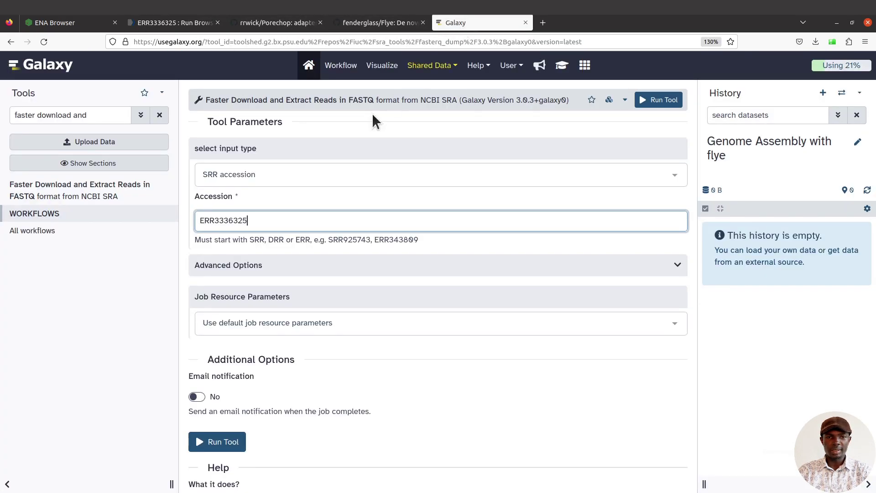
left_click(218, 445)
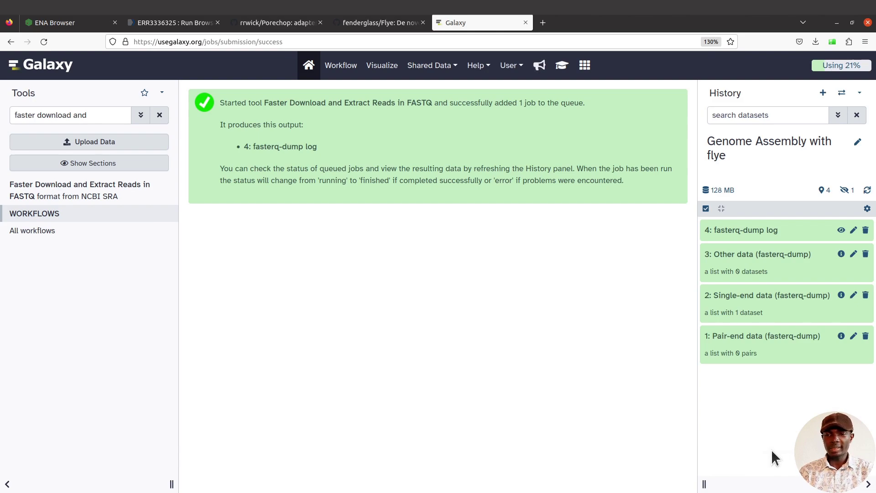
Revisit the run's Sequence Read Archive and ENA Browser pages, and return to the Galaxy history.
left_click(177, 23)
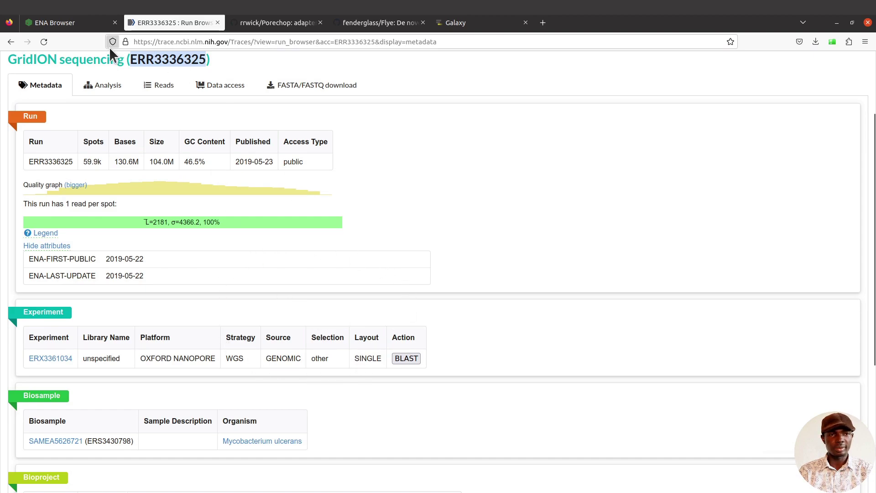
left_click(76, 23)
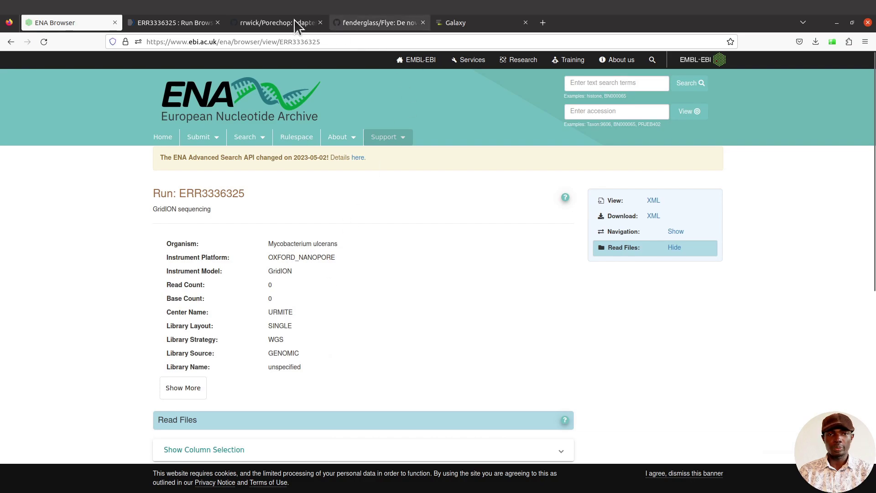
left_click(451, 23)
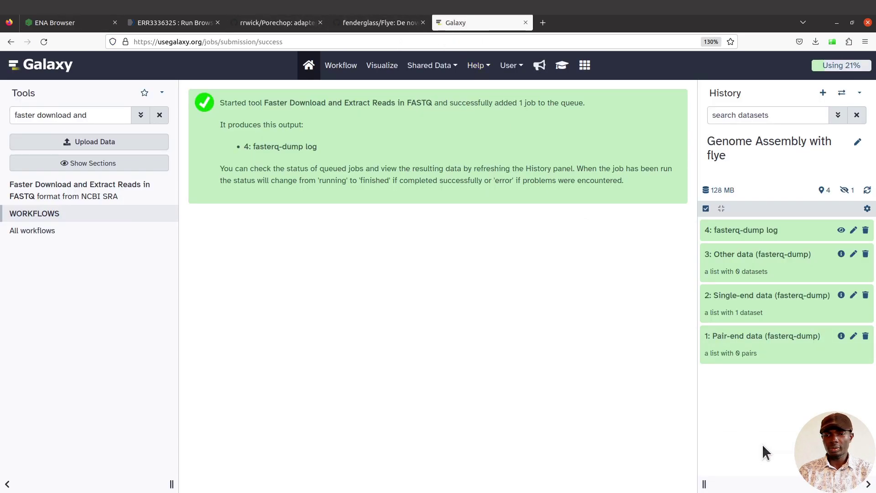
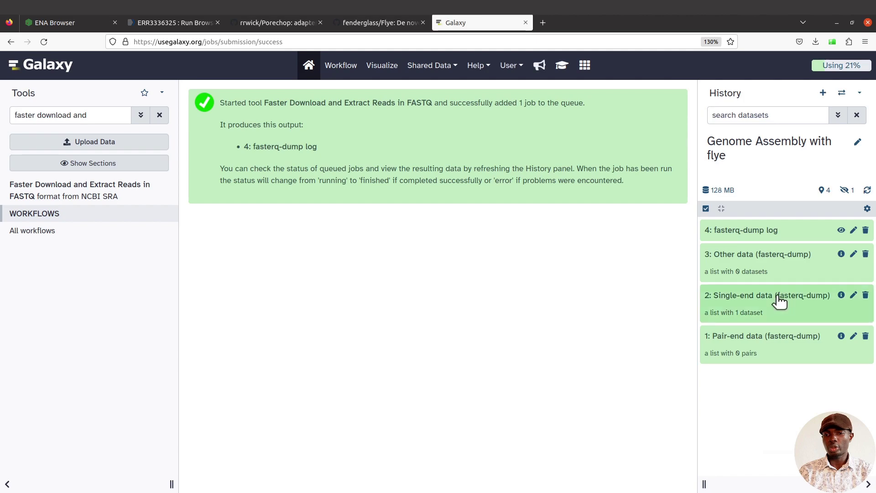
Inspect the contents of the Single-end data (fasterq-dump) collection and the details of the fasterq-dump log.
left_click(780, 299)
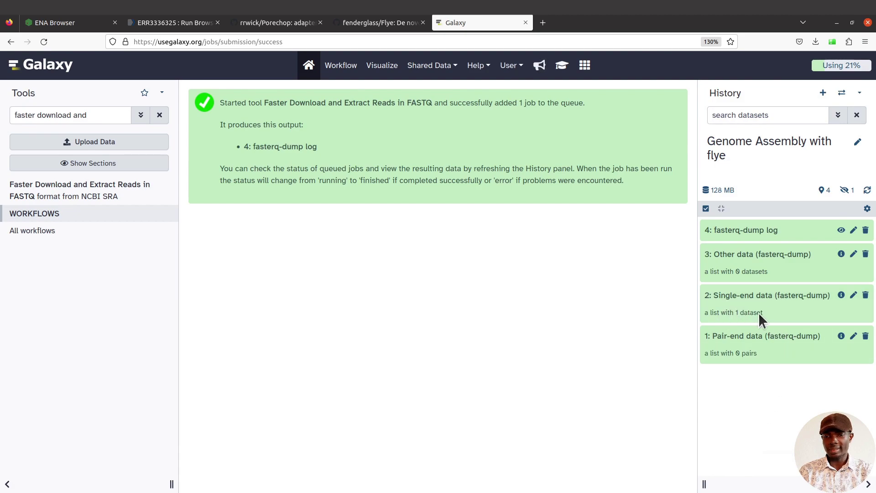
left_click(760, 307)
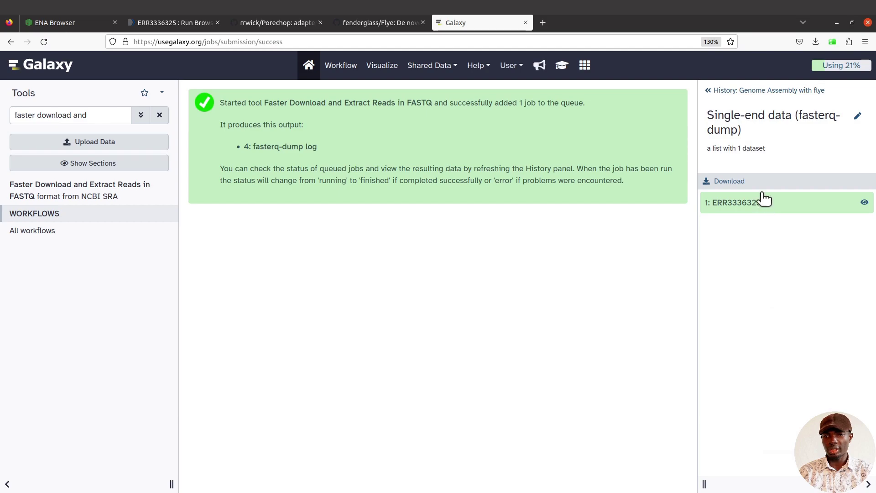
left_click(713, 91)
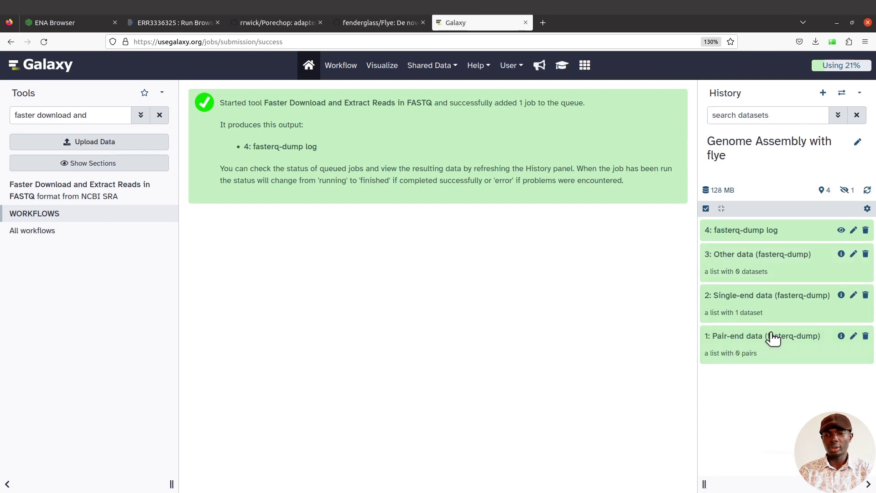
left_click(780, 232)
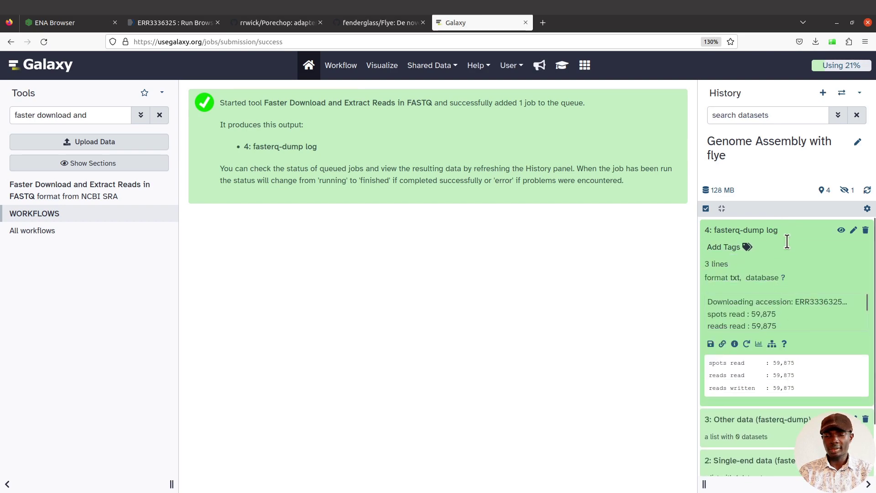
left_click(792, 228)
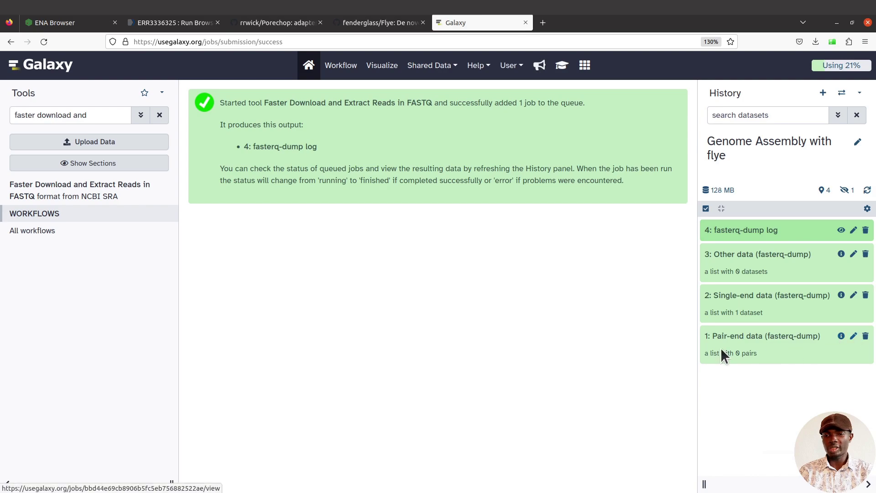
Delete the Pair-end data (fasterq-dump) collection from the history.
left_click(865, 336)
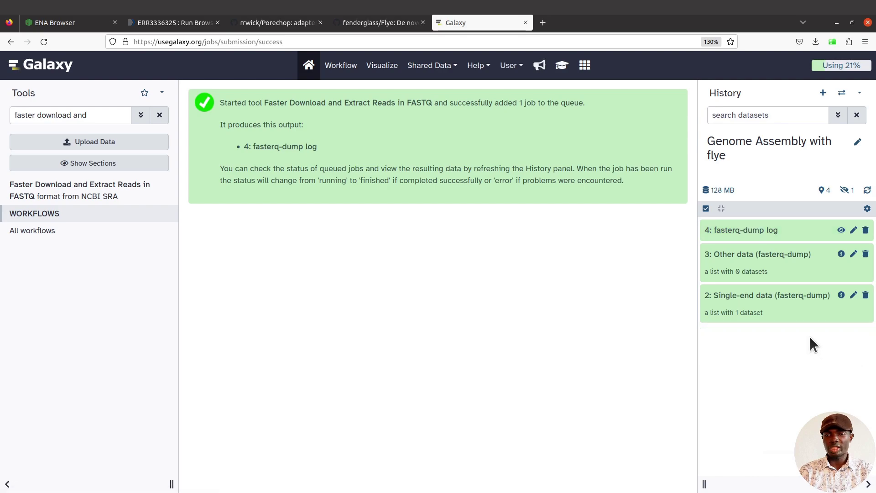
Delete the Other data (fasterq-dump) collection and check the contents of the Single-end data (fasterq-dump) collection.
left_click(865, 254)
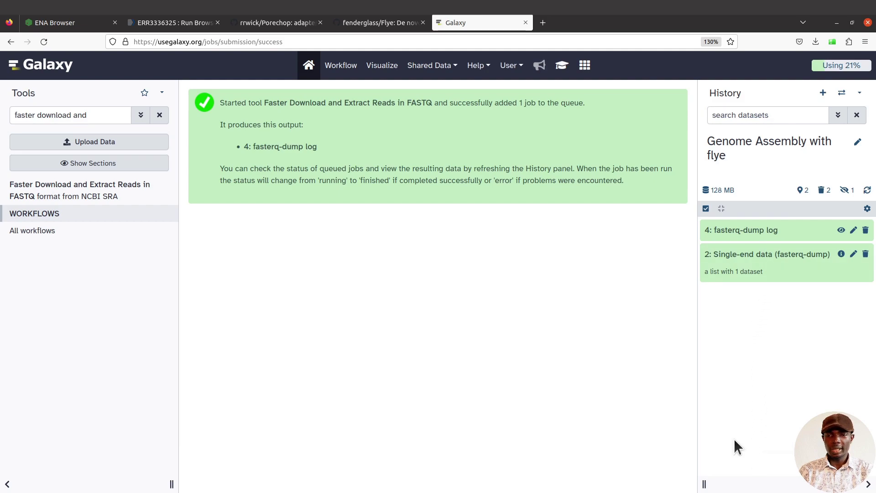
left_click(785, 265)
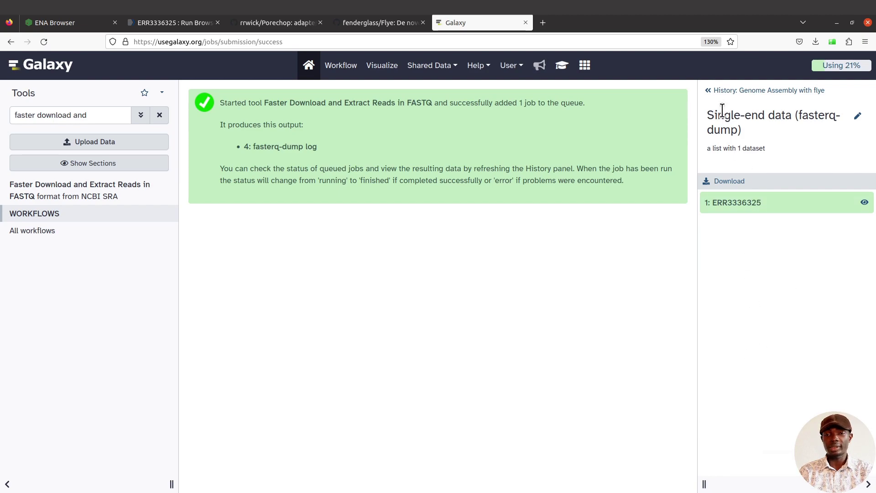
left_click(711, 93)
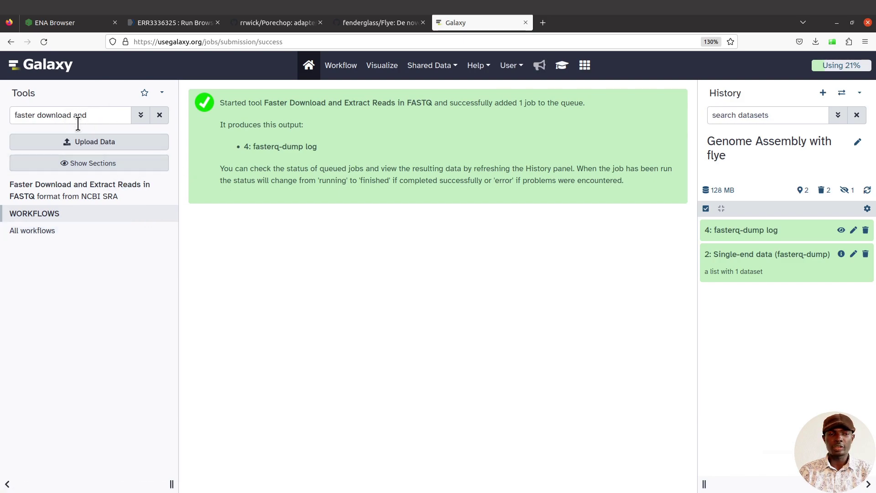
Search the tools for porechop and open the Porechop adapter trimmer for Oxford Nanopore reads.
left_click(98, 115)
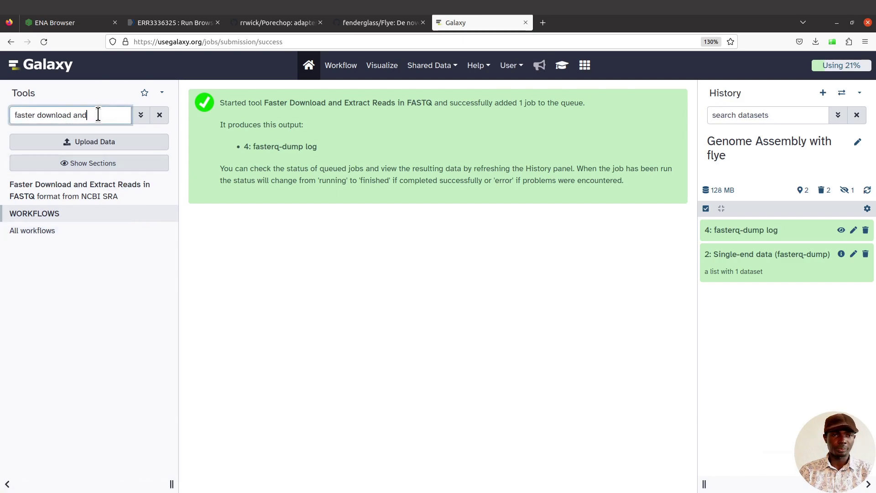
left_click_drag(98, 115, 3, 112)
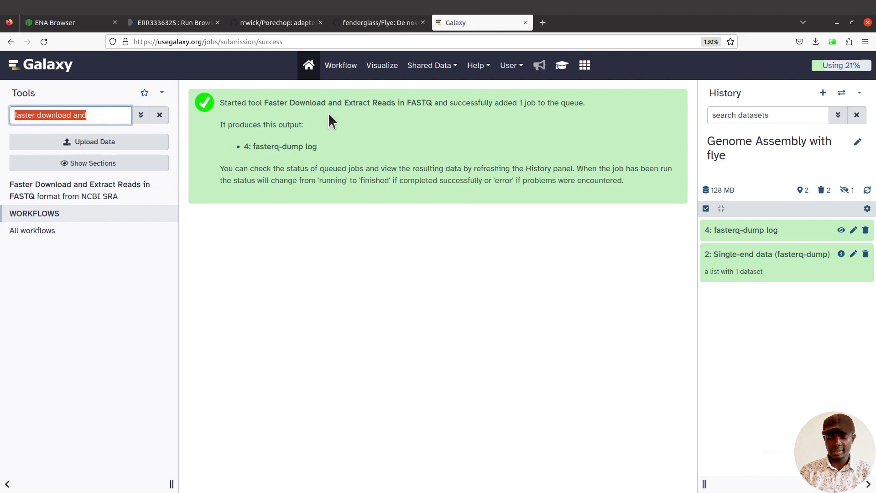
key("BackSpace")
type("porechop")
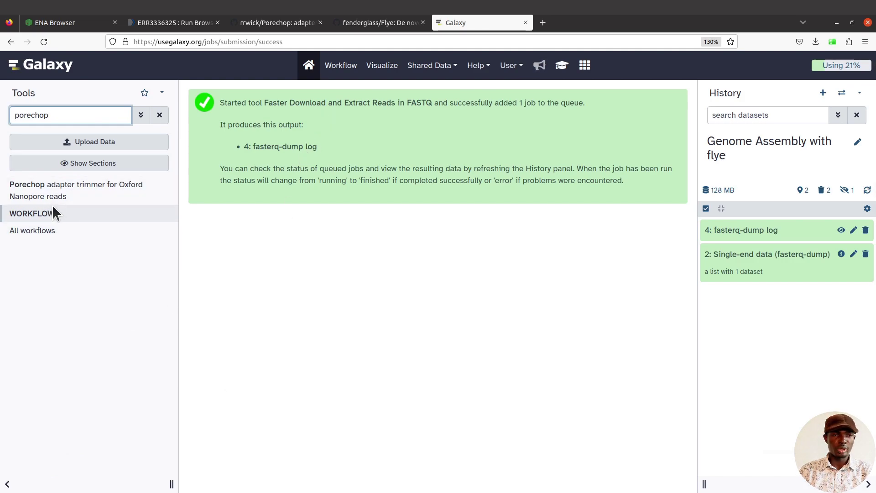
left_click(72, 201)
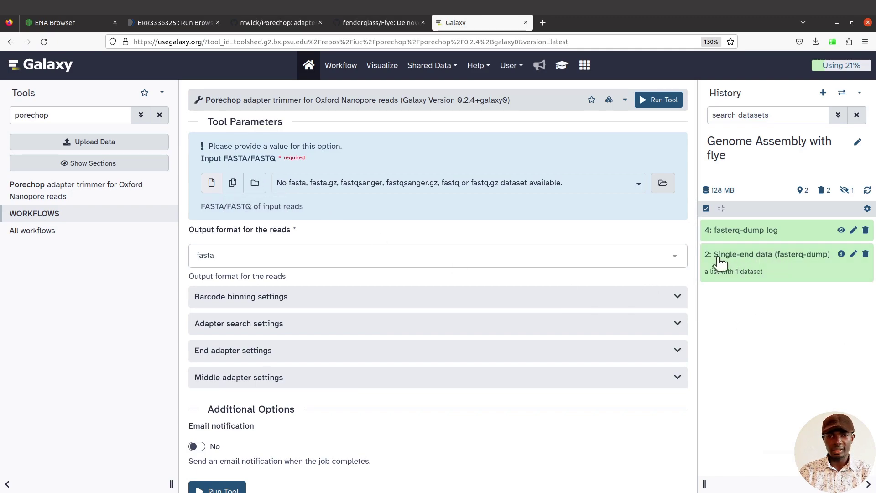
Run Porechop on the Single-end data (fasterq-dump) collection with fastq.gz as the output format for the reads.
left_click(264, 186)
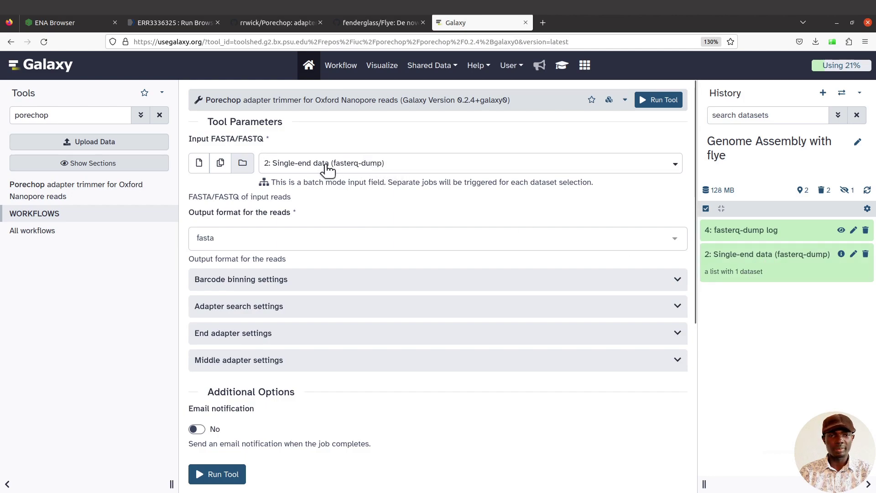
left_click(394, 162)
left_click(393, 205)
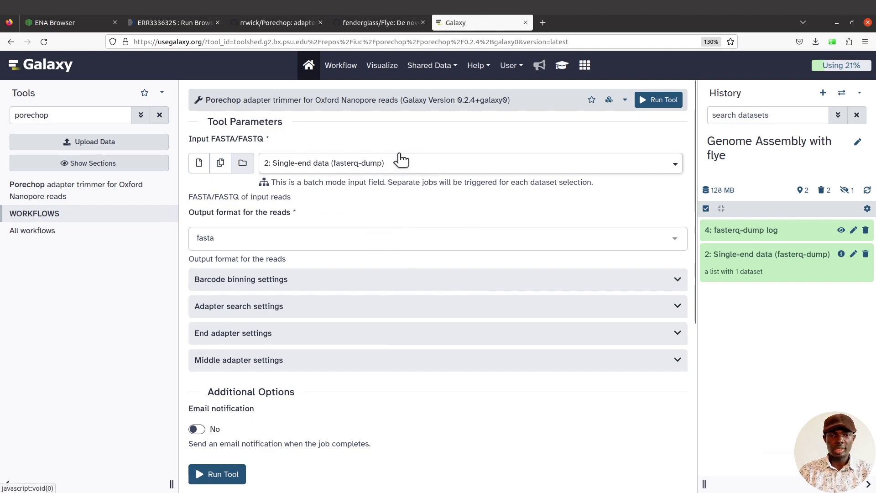
left_click(238, 238)
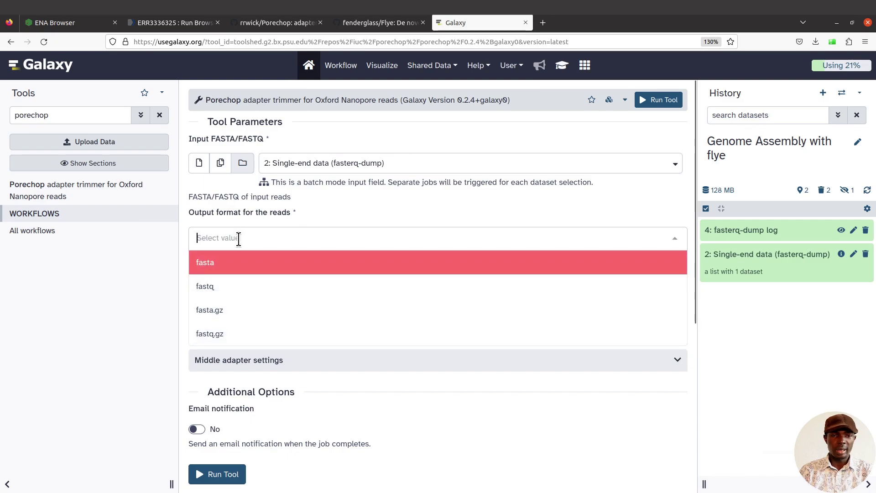
left_click(238, 337)
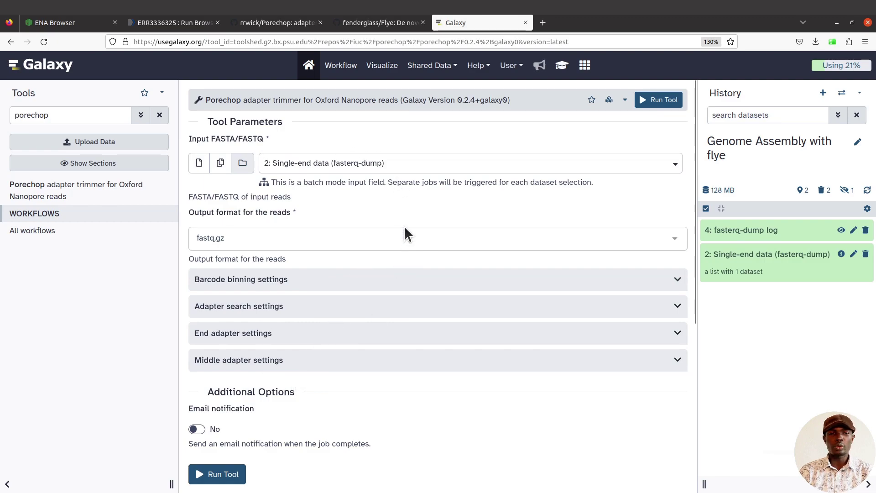
scroll(356, 283, "down", 2)
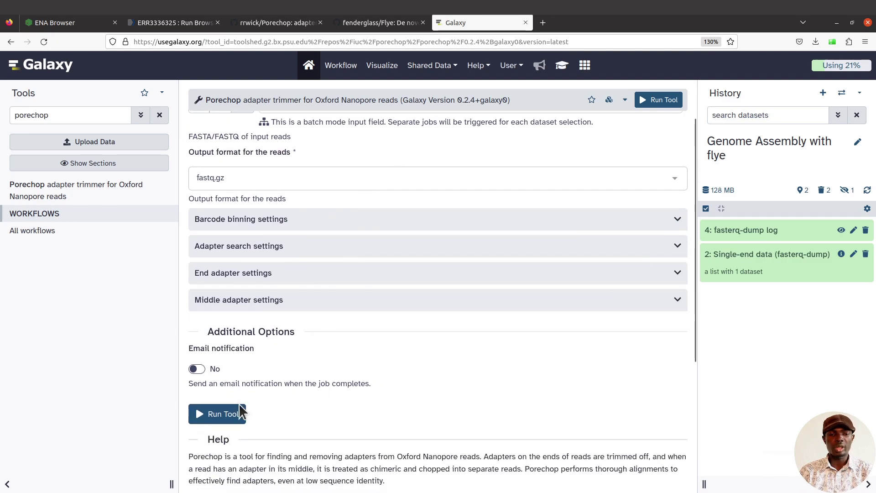
left_click(226, 415)
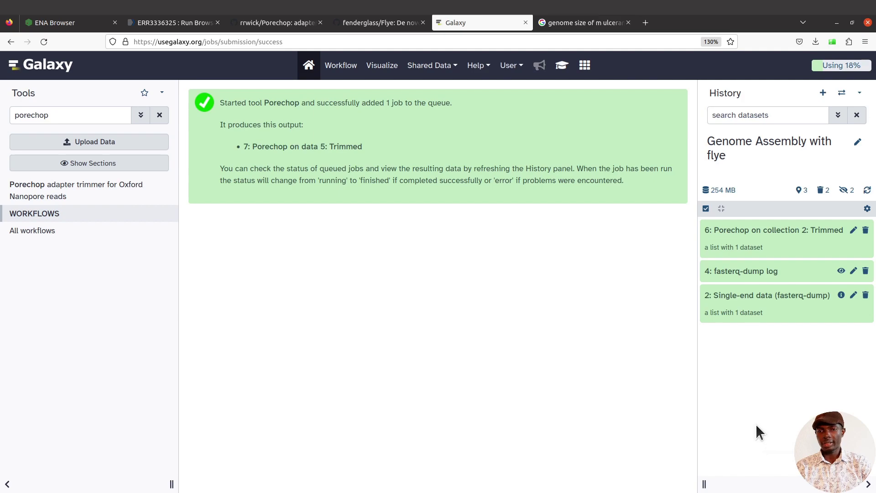
Inspect the ERR3336325 dataset details in the Porechop Trimmed collection and in the Single-end data (fasterq-dump) collection.
left_click(771, 232)
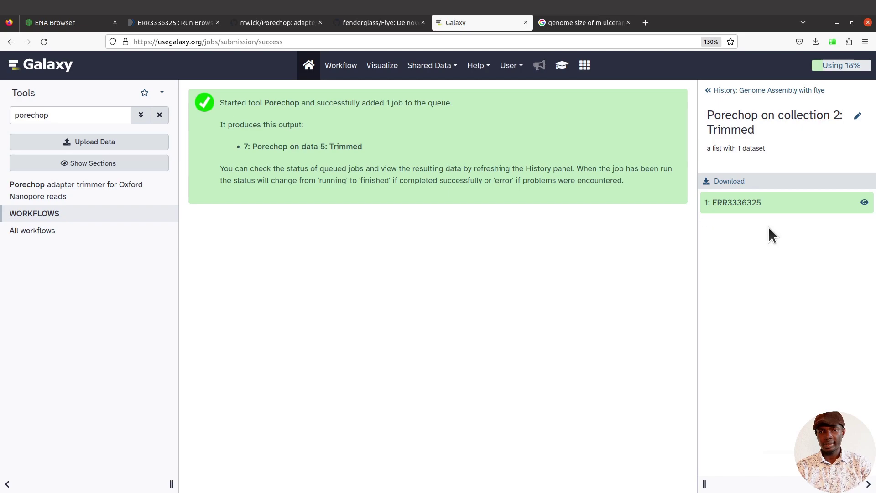
left_click(774, 204)
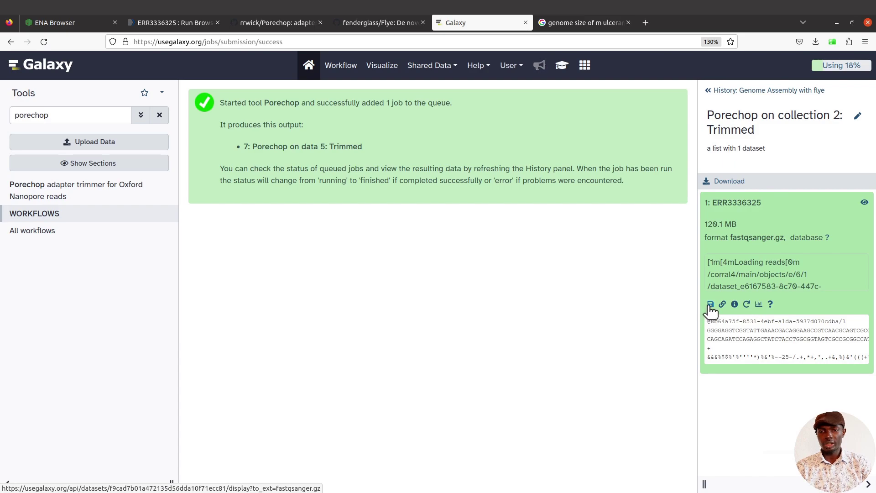
left_click(715, 109)
left_click(777, 300)
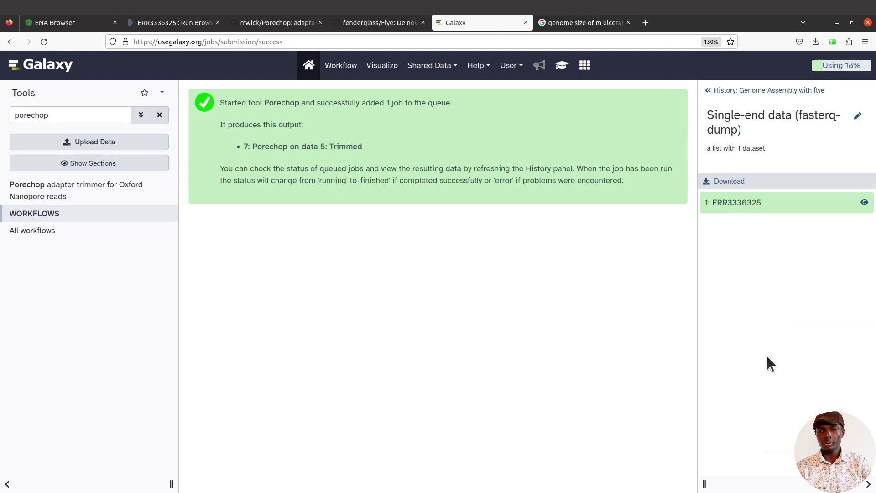
left_click(762, 209)
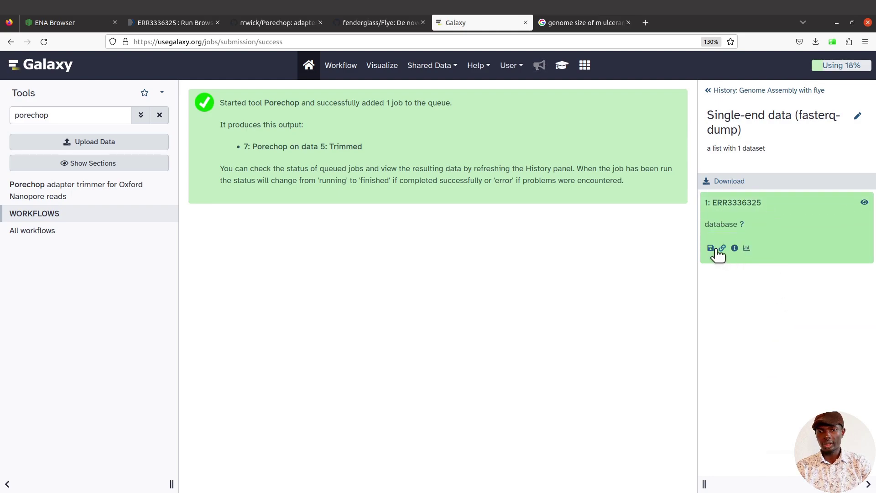
left_click(708, 96)
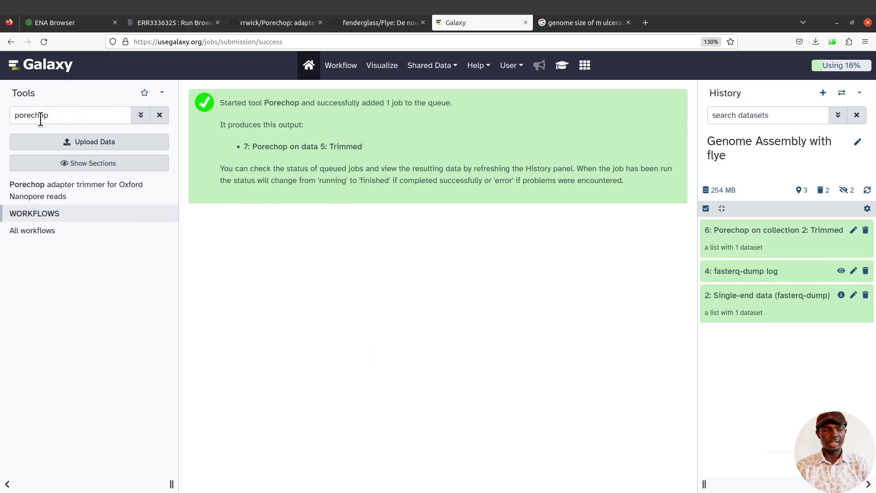
Search the tools for flye and open the Flye de novo assembler for single molecule sequencing reads.
left_click_drag(67, 114, 2, 96)
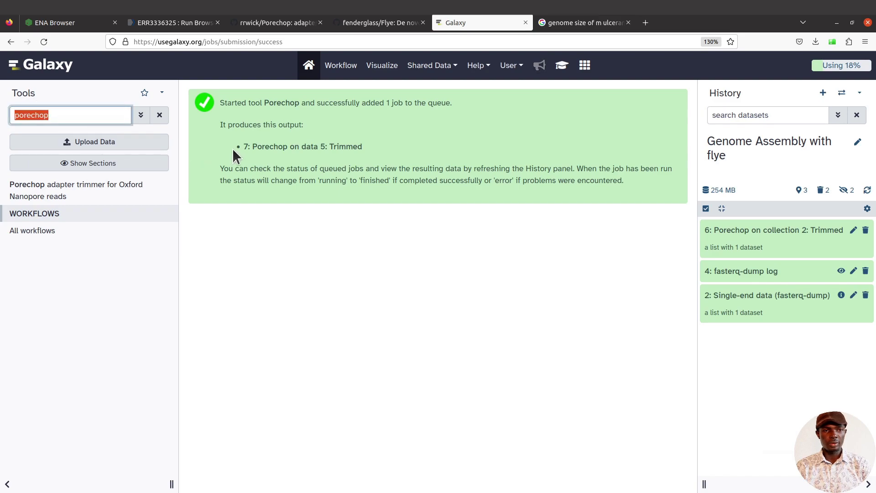
key("BackSpace")
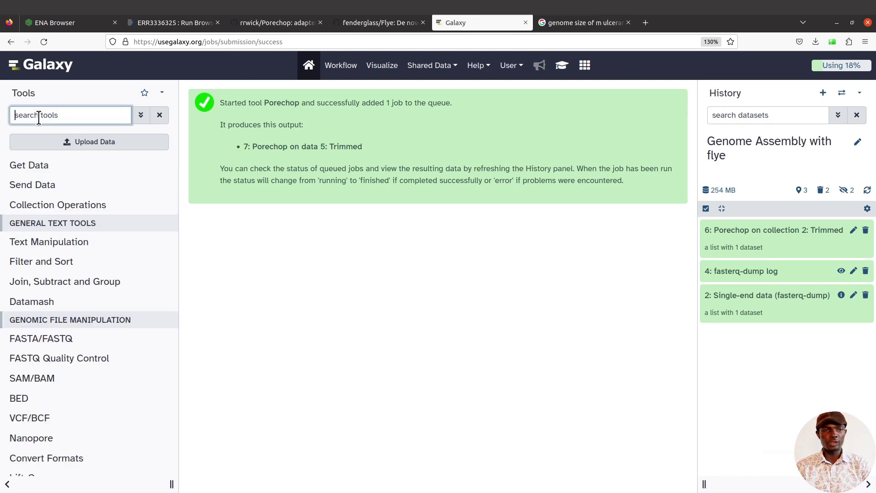
type("flye")
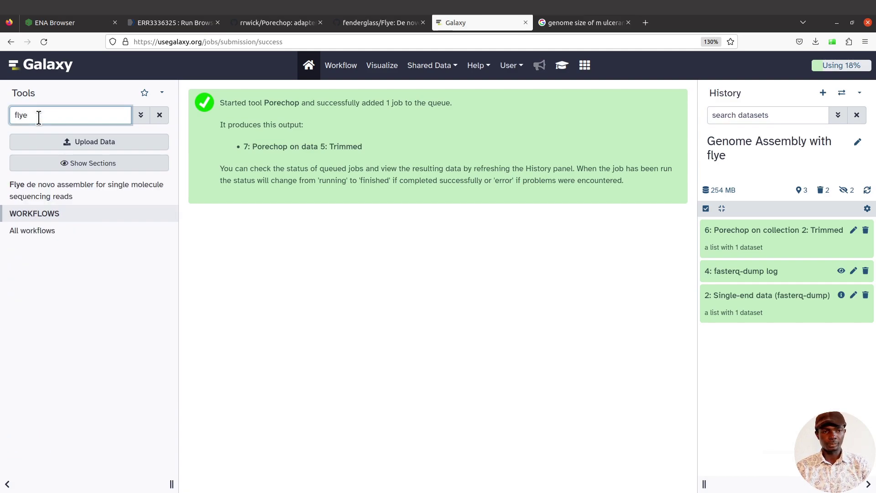
left_click(47, 195)
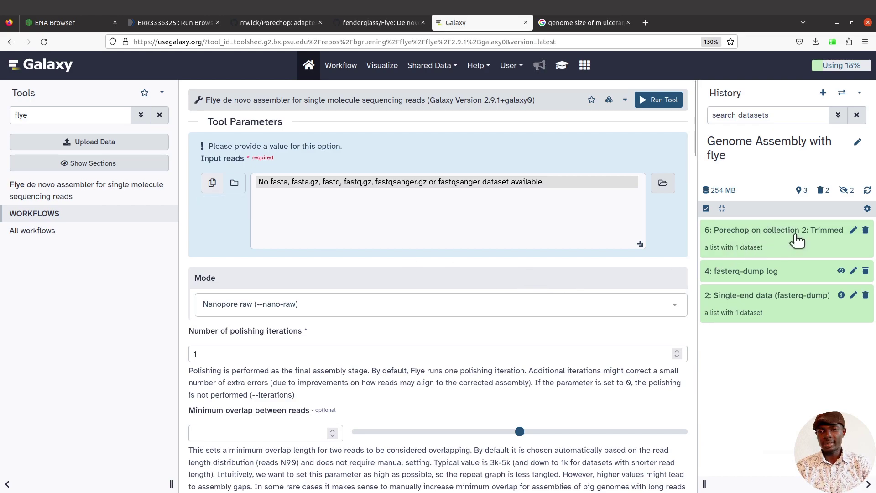
Choose the dataset collection "Porechop on collection 2: Trimmed" as Flye's input reads.
left_click(236, 184)
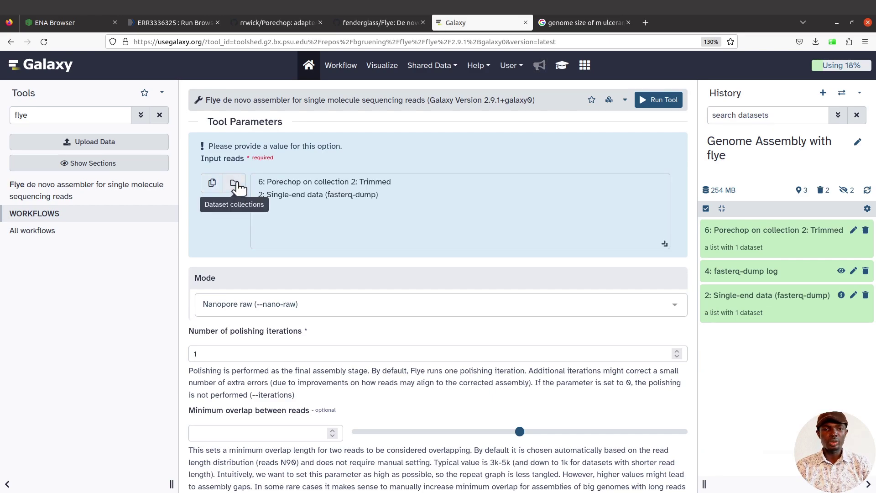
left_click(213, 183)
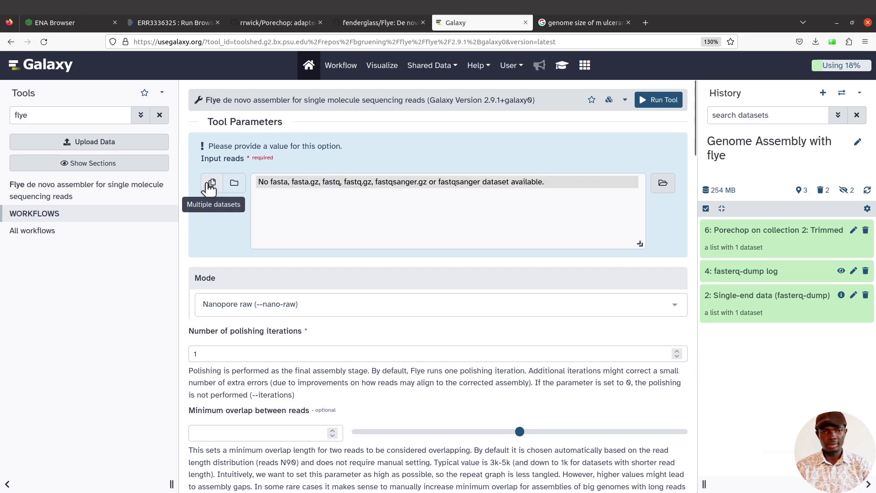
left_click(235, 185)
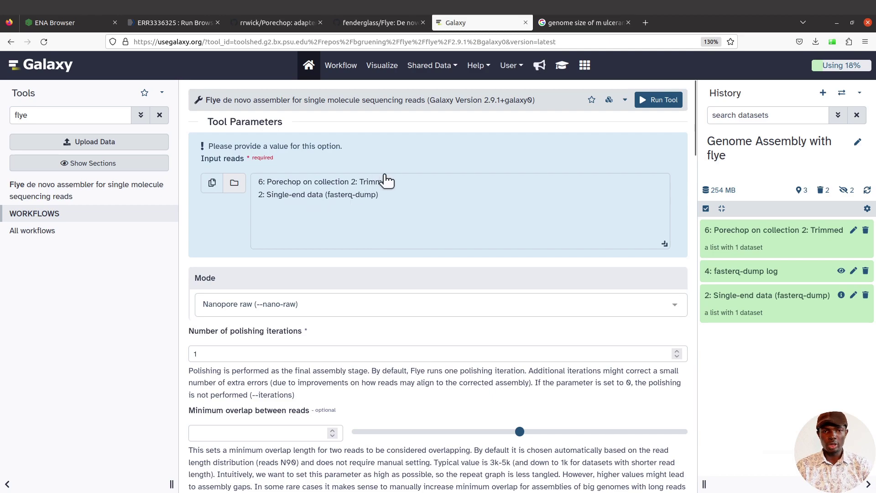
left_click(358, 183)
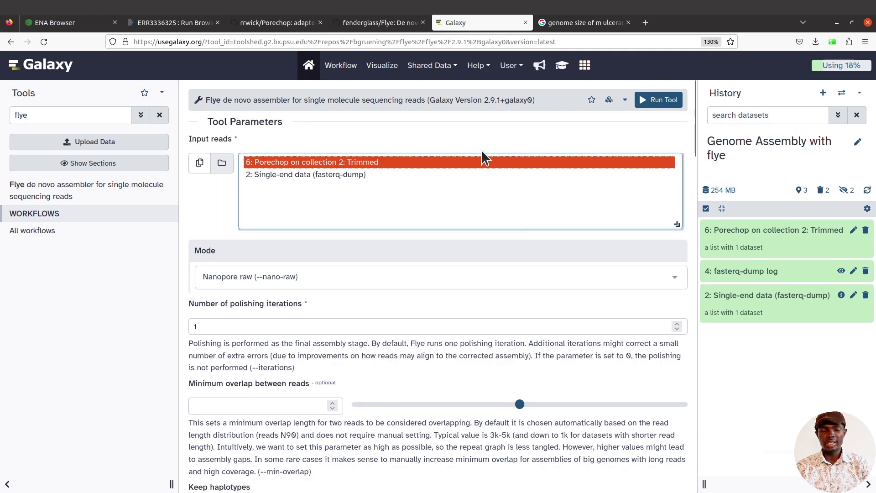
Review Flye's mode options and select Nanopore raw (--nano-raw).
scroll(341, 183, "down", 3)
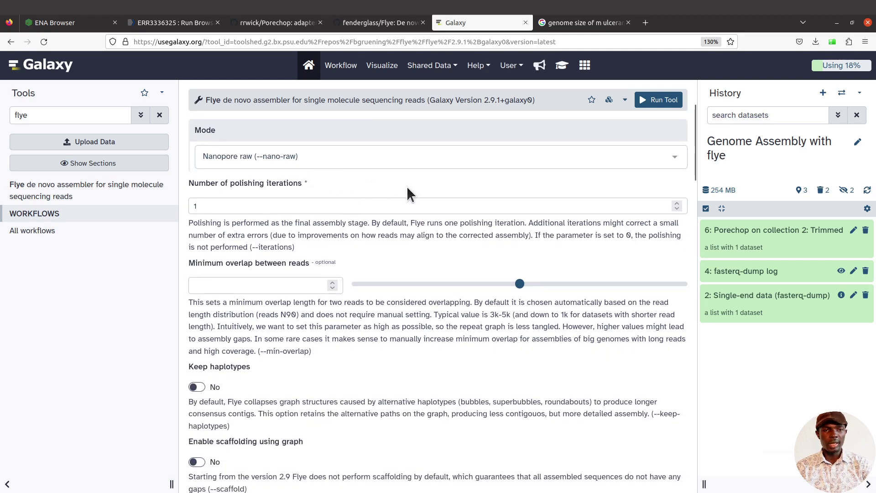
scroll(332, 203, "up", 2)
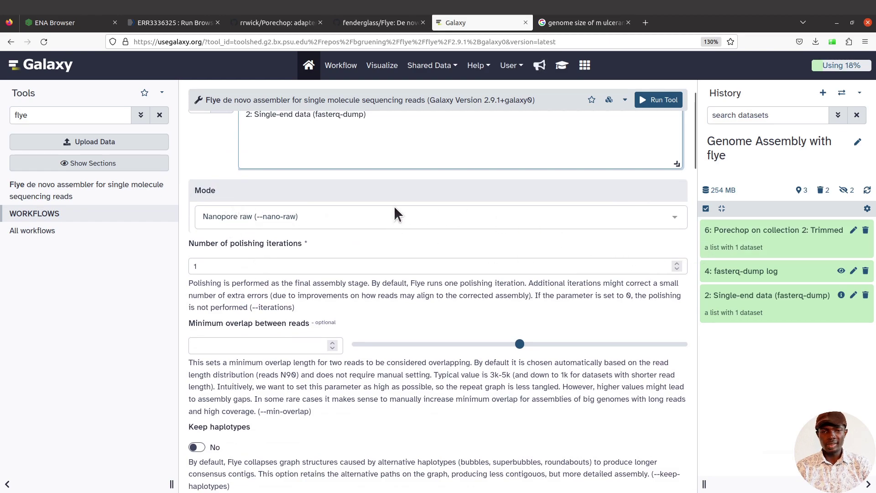
left_click(308, 217)
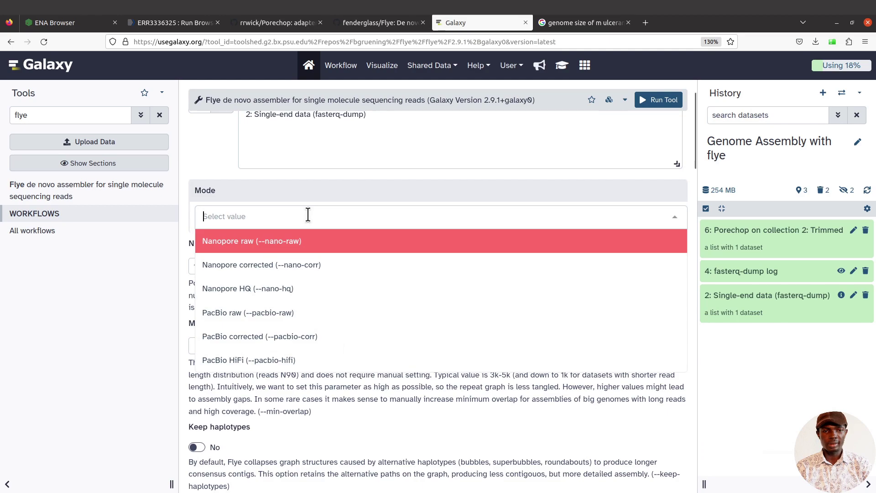
scroll(339, 288, "down", 2)
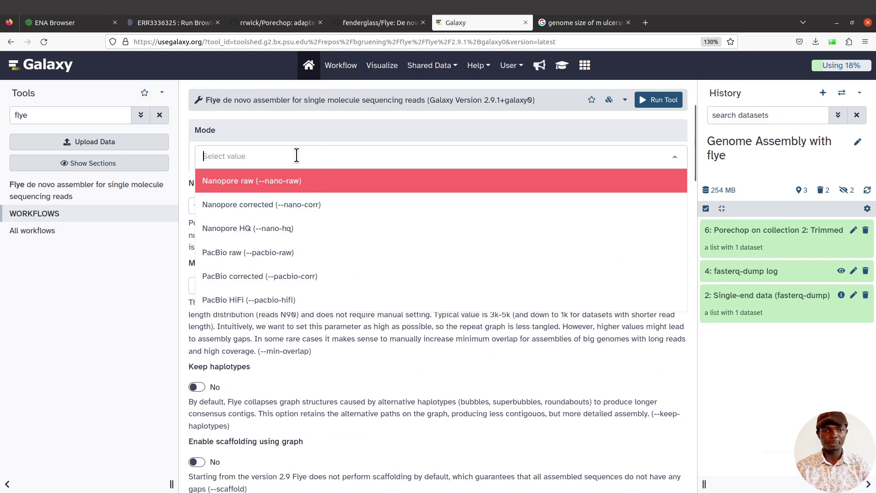
key("Escape")
scroll(360, 211, "up", 2)
left_click(313, 215)
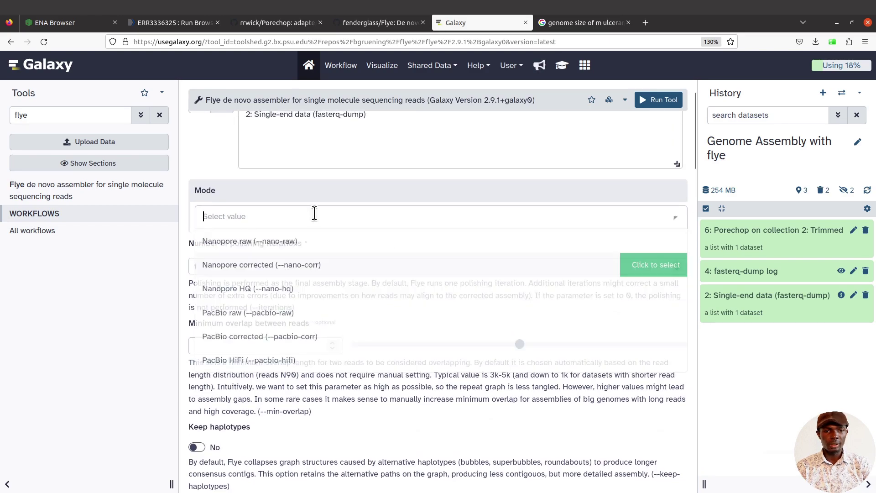
left_click(303, 242)
Set Flye's number of polishing iterations to 3.
scroll(352, 193, "up", 2)
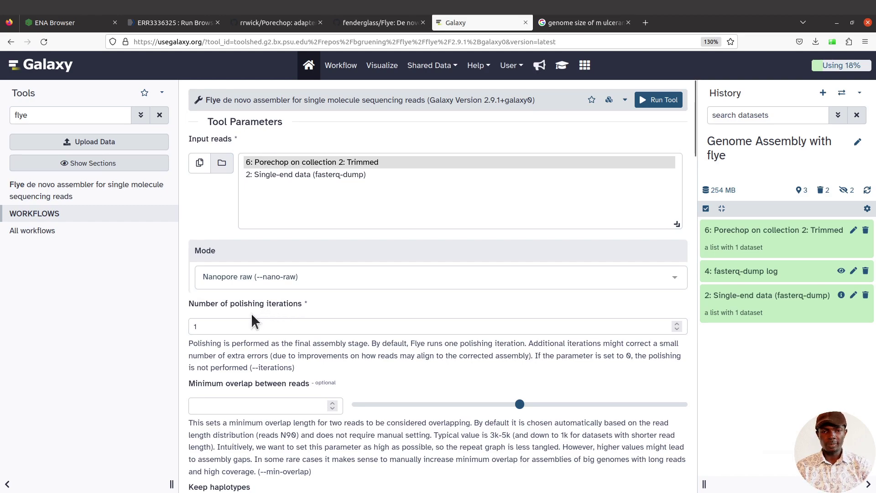
scroll(255, 313, "down", 2)
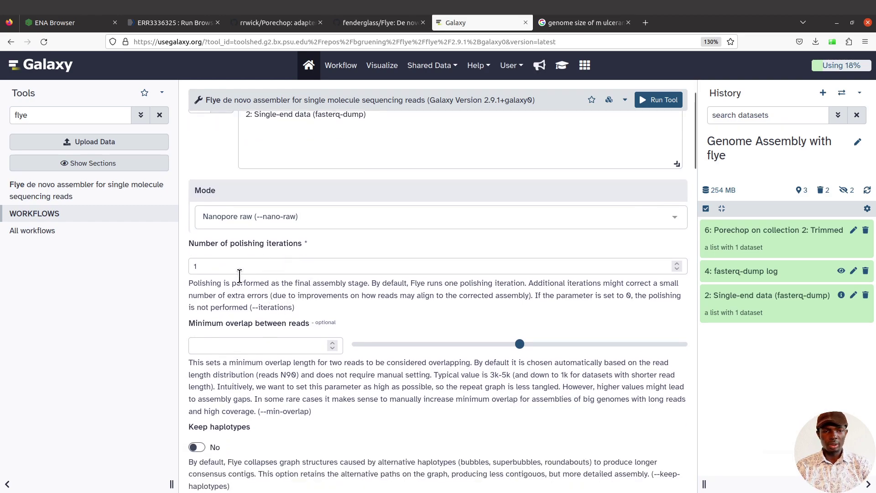
left_click(219, 267)
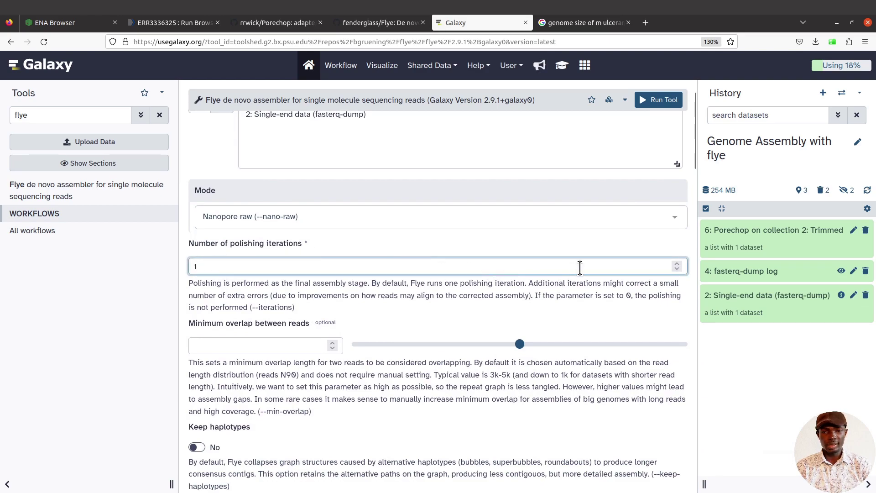
left_click(679, 263)
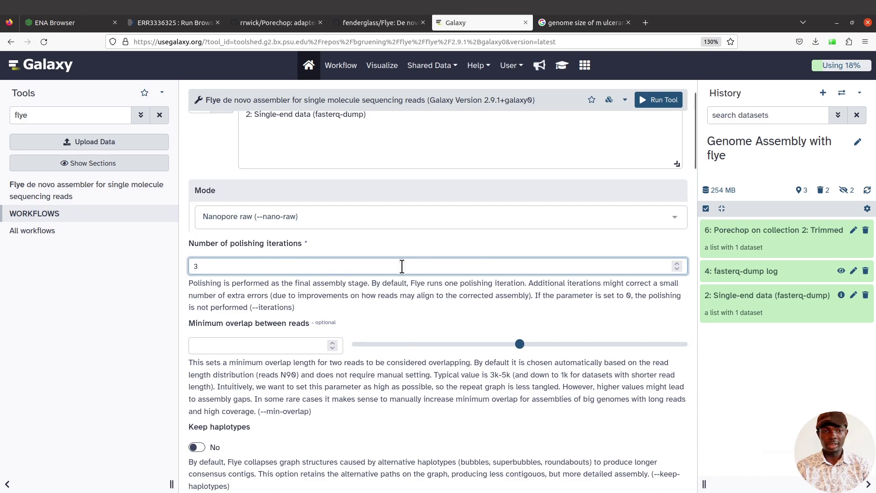
Set Flye's number of polishing iterations to 1.
key("BackSpace")
type("1")
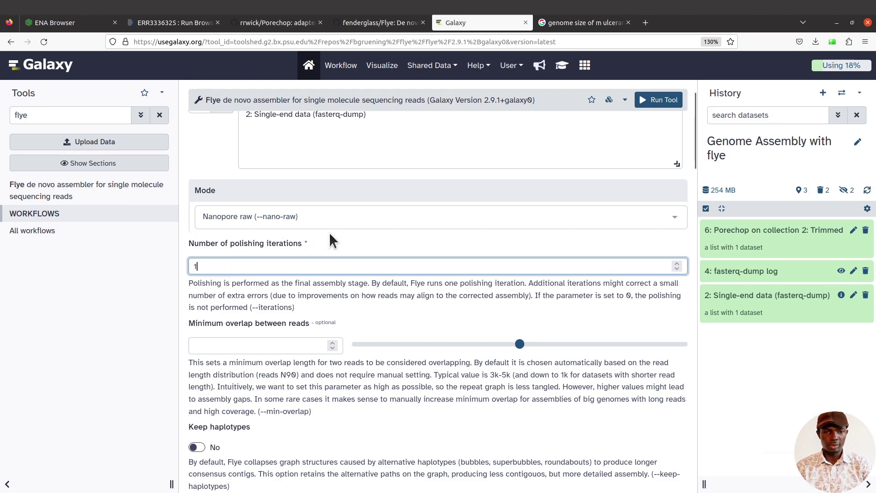
scroll(366, 217, "down", 2)
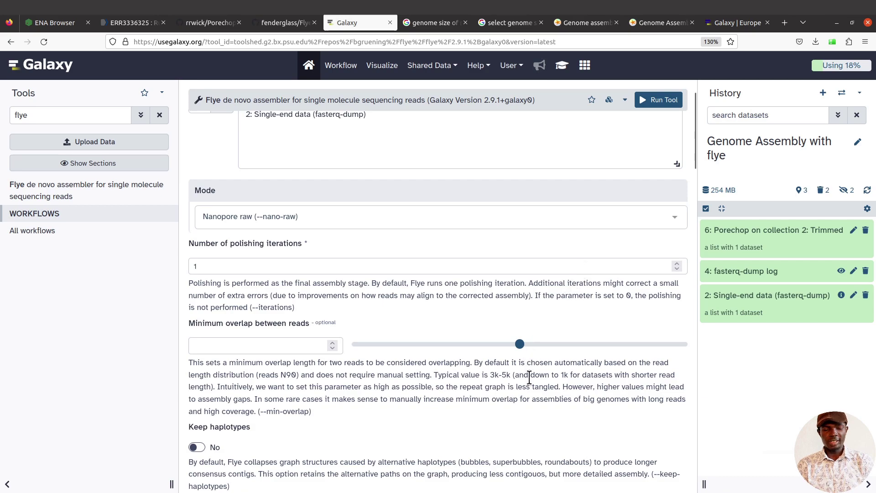
Review Flye's remaining assembly options and read the help section's notes on genome size estimates and the --asm-coverage option.
scroll(558, 365, "down", 4)
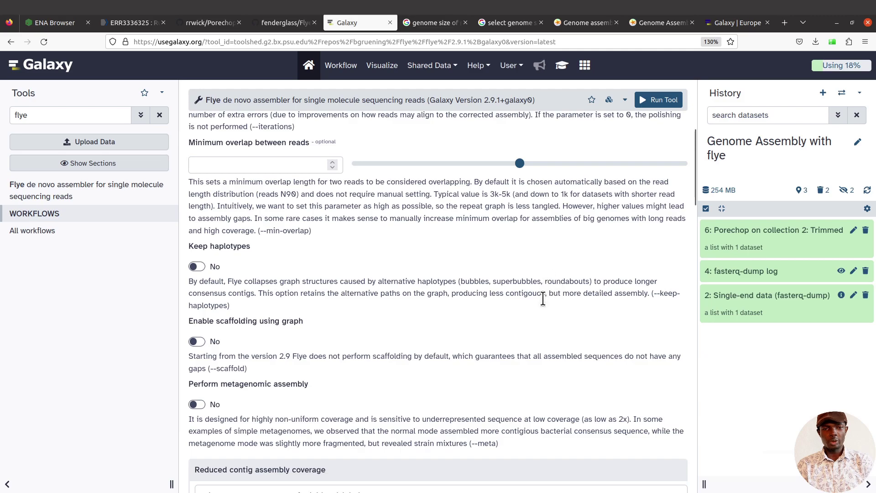
scroll(489, 311, "down", 5)
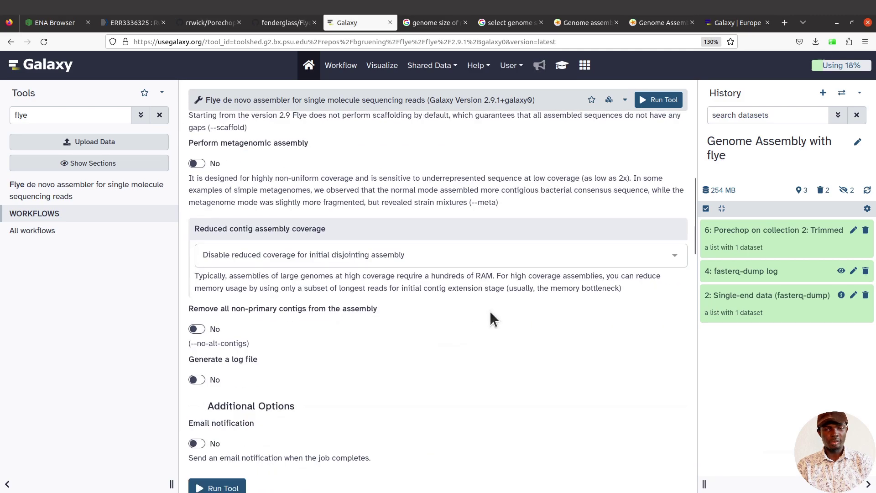
scroll(497, 320, "down", 9)
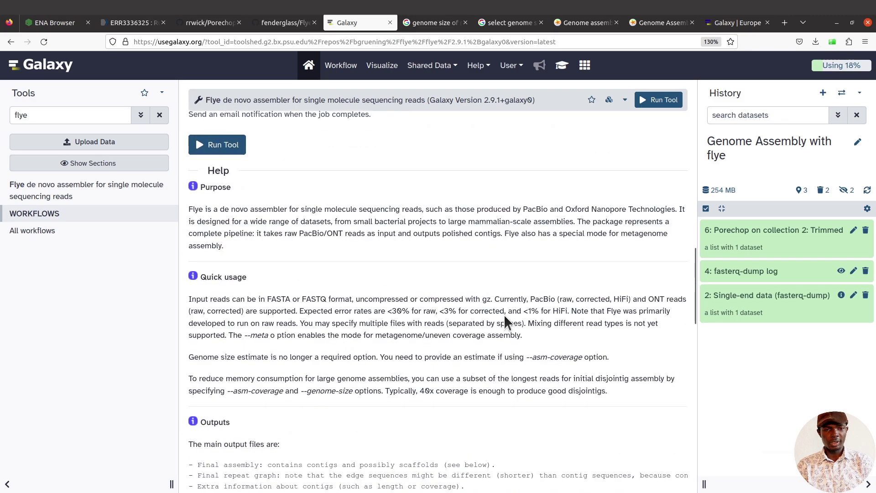
left_click_drag(189, 279, 222, 278)
left_click_drag(263, 301, 601, 296)
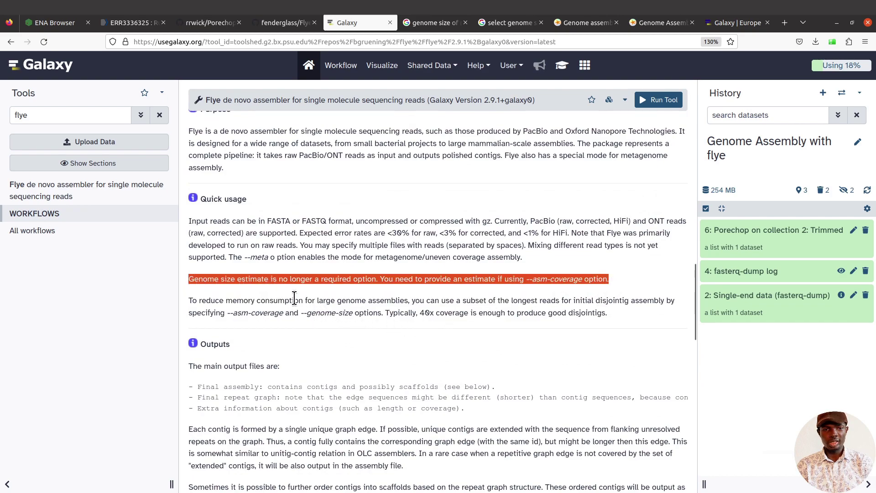
left_click(272, 291)
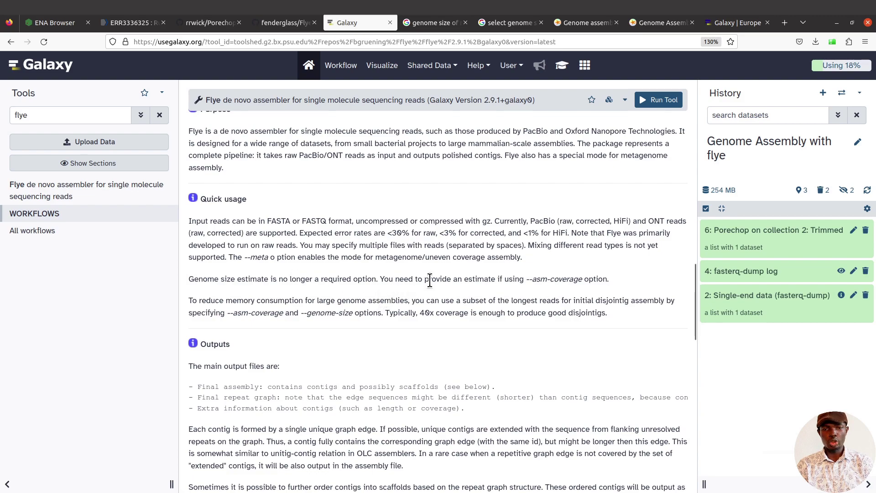
left_click_drag(527, 280, 606, 280)
left_click(576, 285)
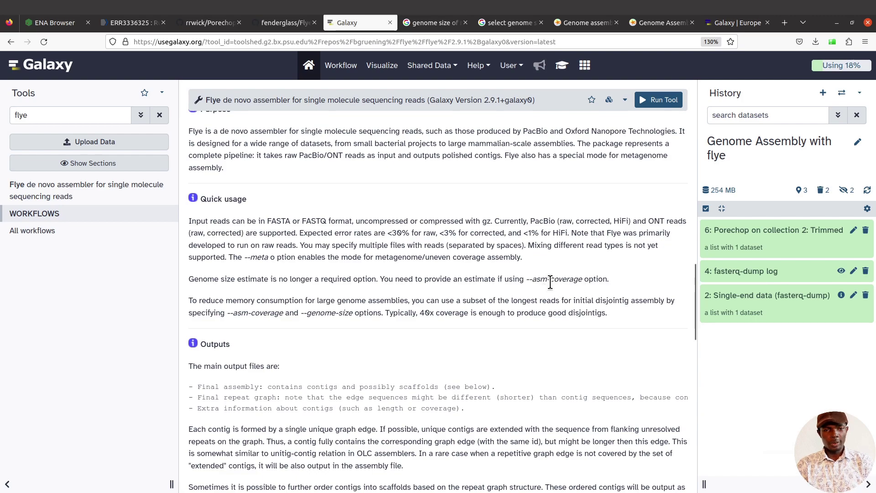
scroll(550, 283, "up", 5)
scroll(552, 284, "down", 4)
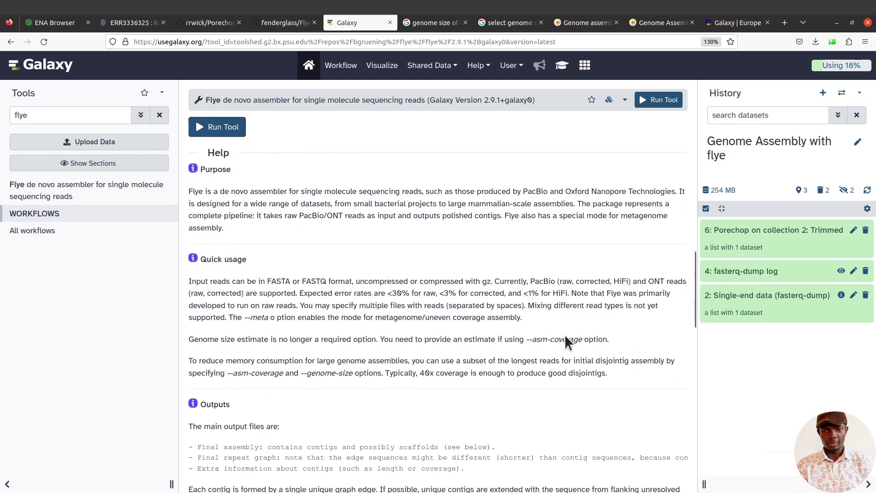
left_click_drag(529, 340, 615, 348)
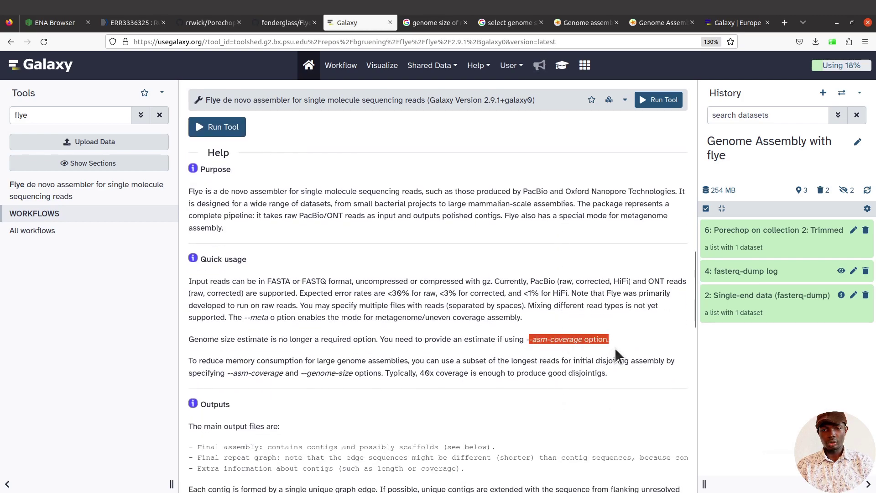
Recheck the input reads, mode and polishing settings, and run the Flye assembly.
scroll(592, 338, "up", 15)
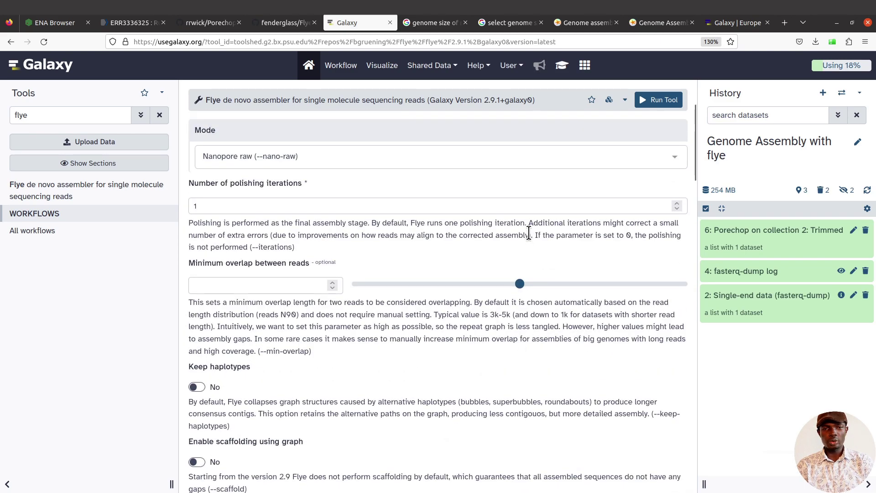
scroll(486, 264, "up", 3)
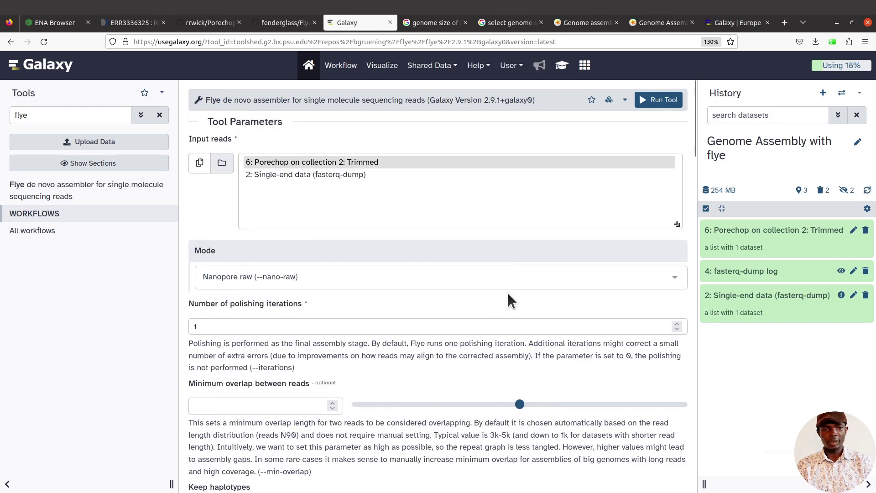
left_click(658, 101)
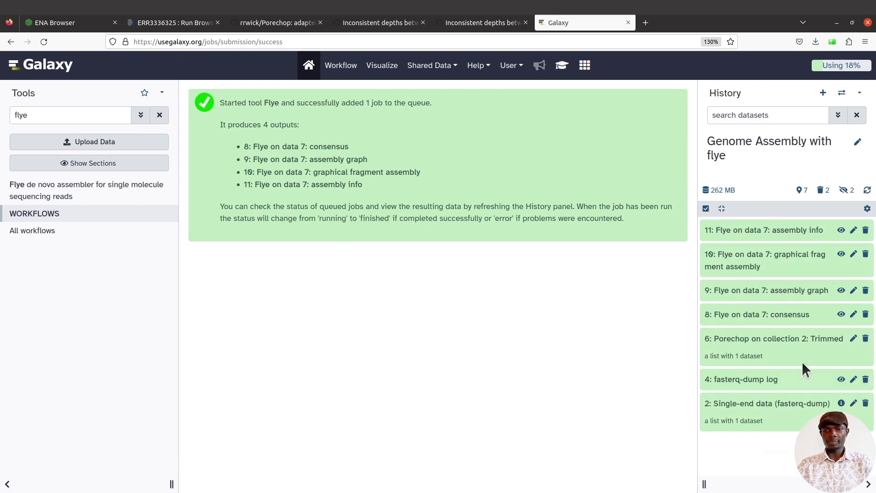
Examine the details and contig table preview of the "Flye on data 7: assembly info" output, and collapse it.
left_click(796, 231)
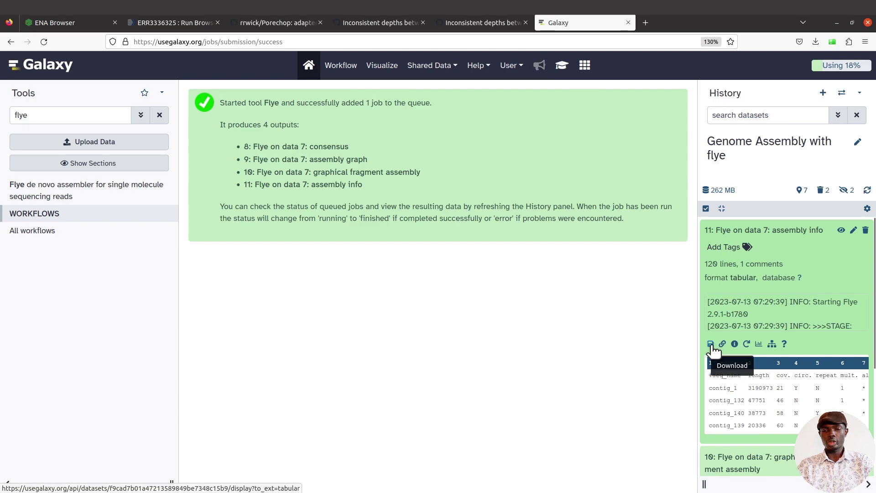
left_click(810, 230)
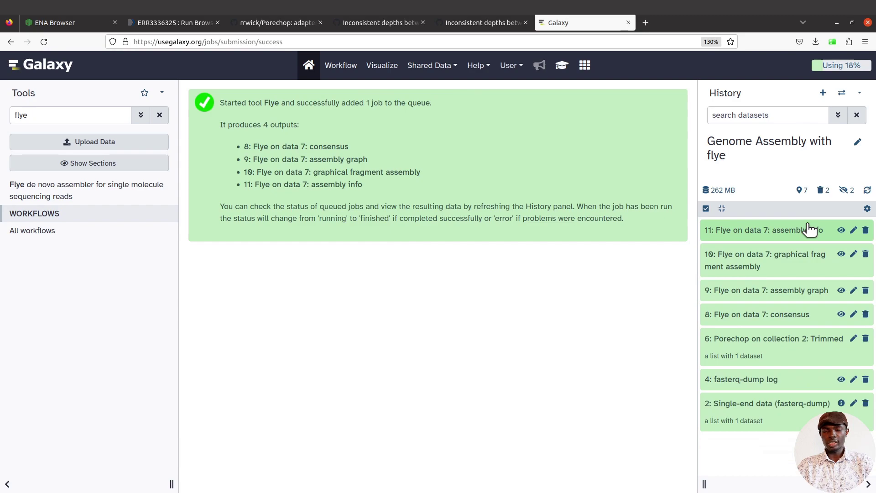
left_click(809, 230)
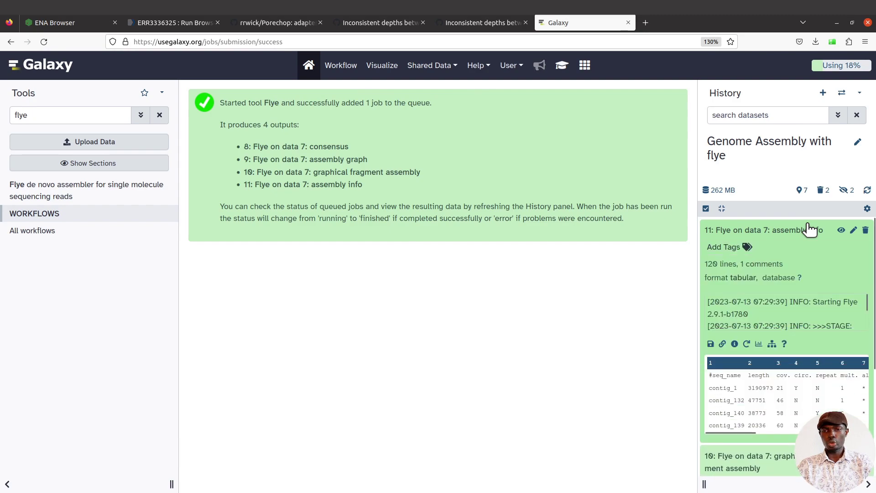
left_click(806, 228)
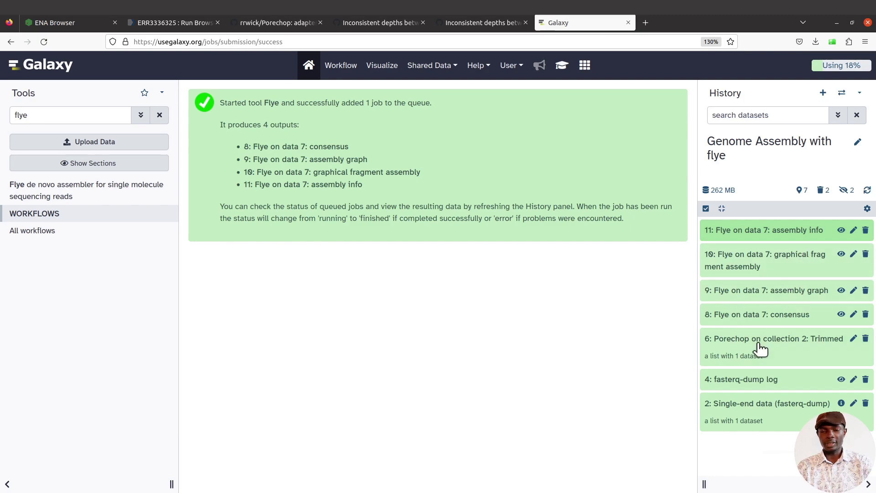
Examine the details and sequence preview of the "Flye on data 7: consensus" output, and collapse it.
left_click(805, 315)
scroll(779, 360, "down", 2)
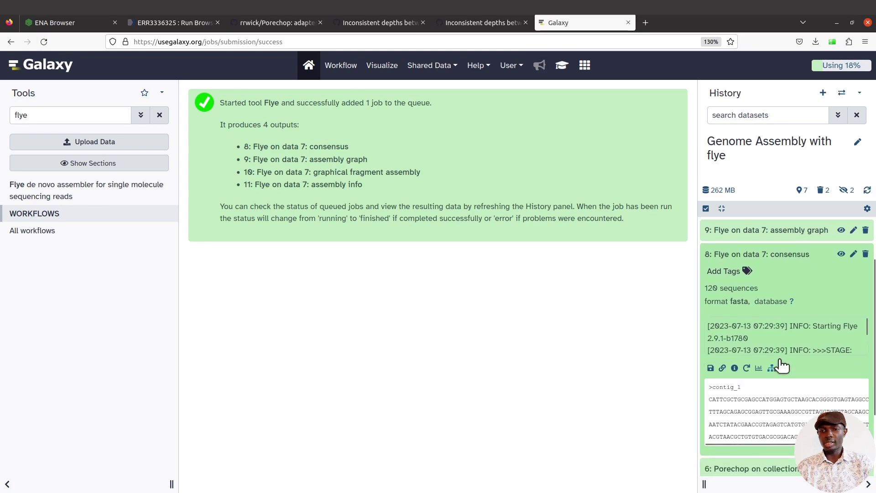
scroll(777, 347, "down", 2)
scroll(772, 351, "up", 4)
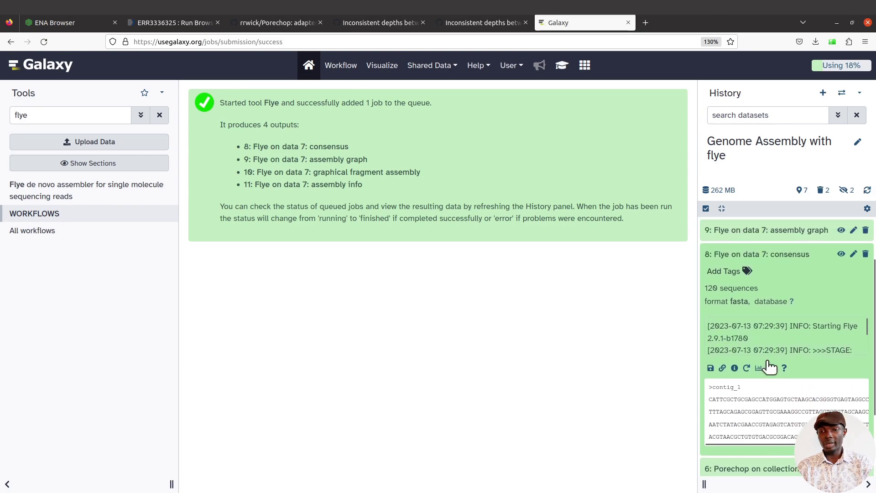
scroll(781, 368, "down", 3)
scroll(785, 373, "down", 1)
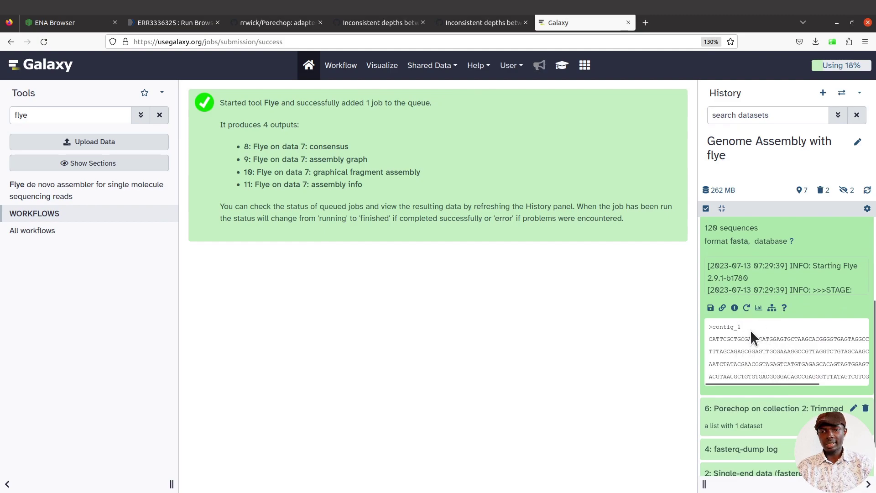
scroll(751, 331, "up", 2)
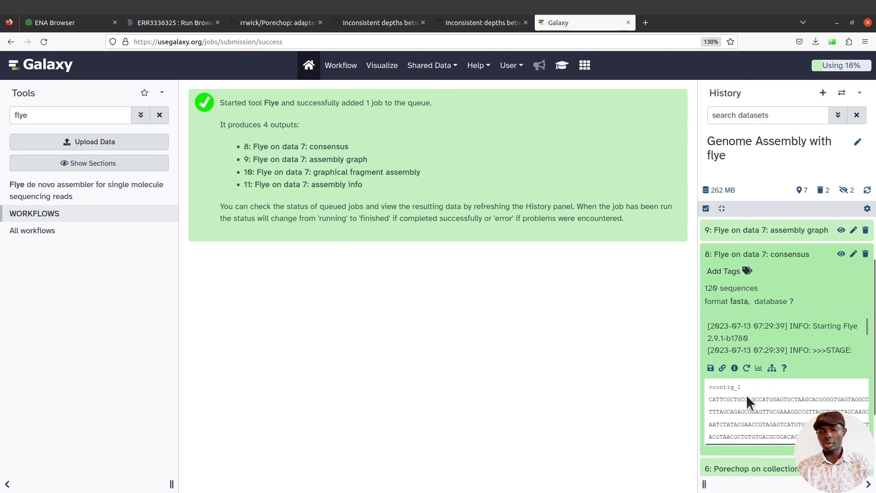
scroll(747, 398, "down", 2)
scroll(767, 359, "up", 4)
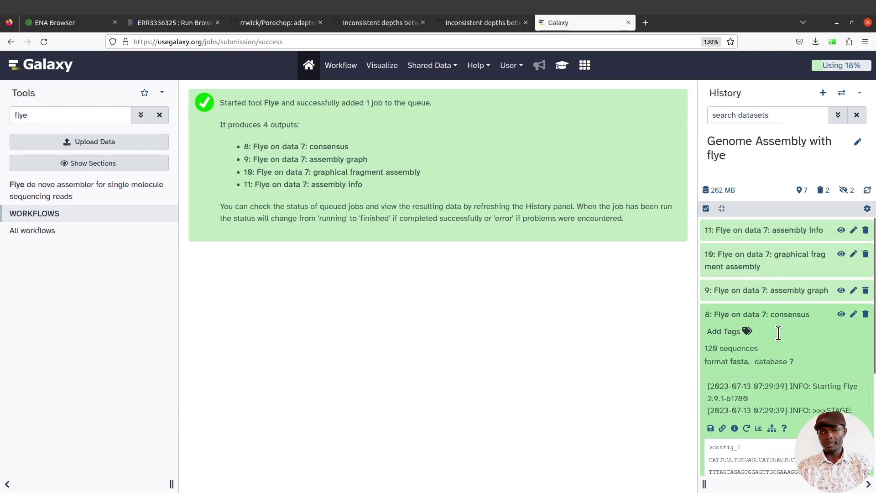
left_click(799, 314)
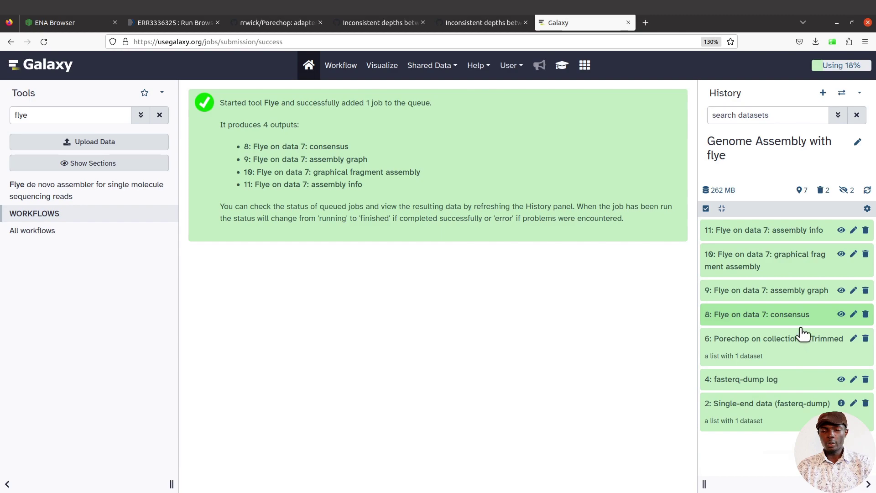
left_click(792, 315)
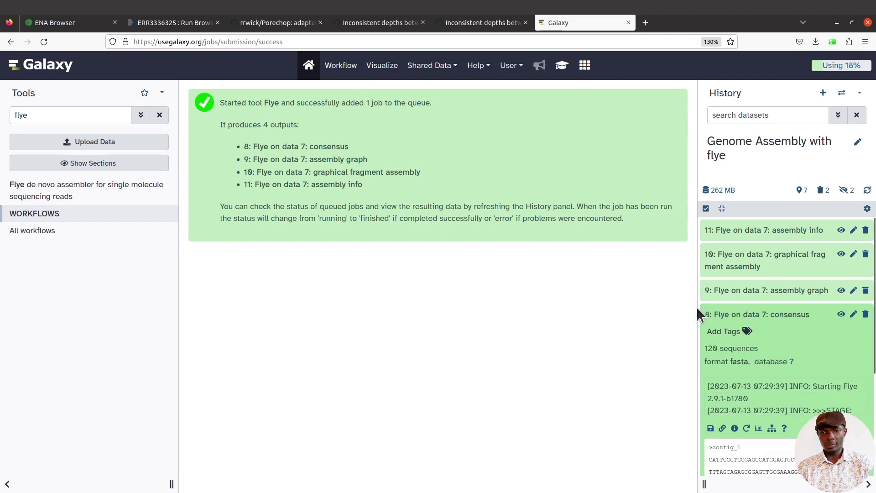
left_click(803, 315)
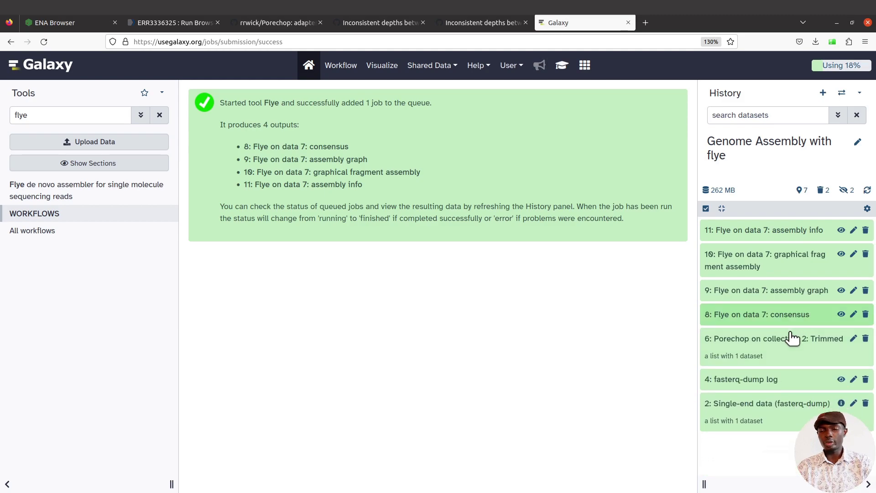